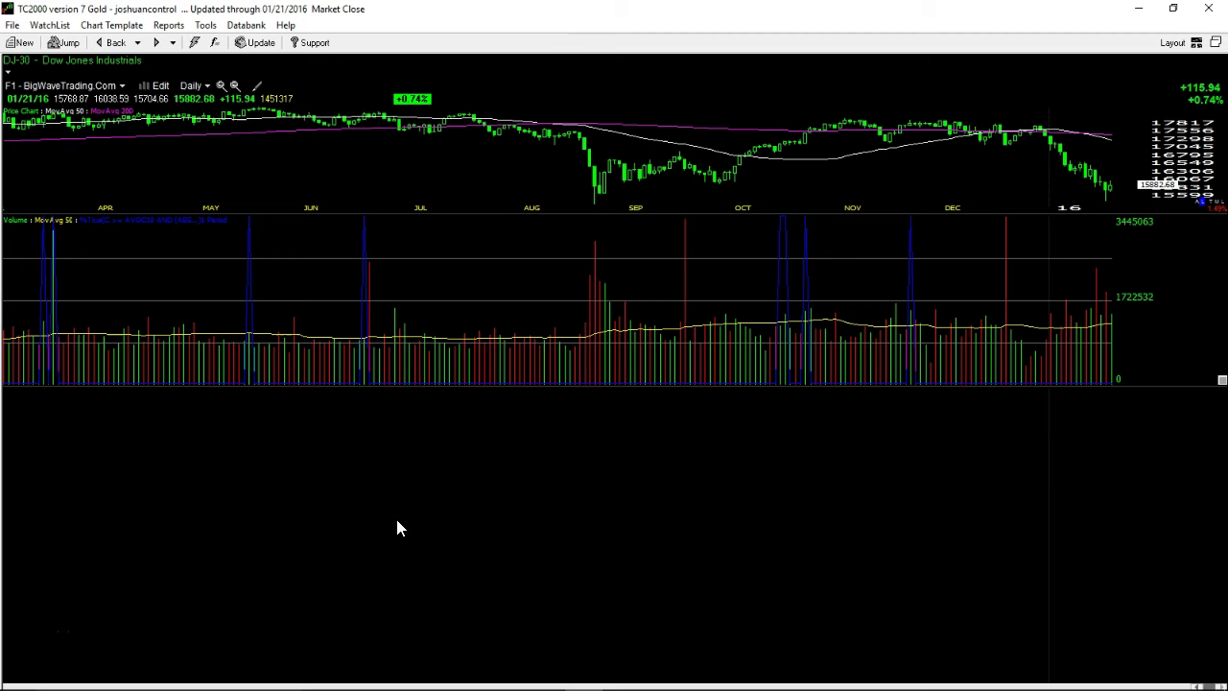
Bring up the Russell 2000 (RUT-X) chart and examine its price trend over several months and over several years
type("RUT-X")
key("Return")
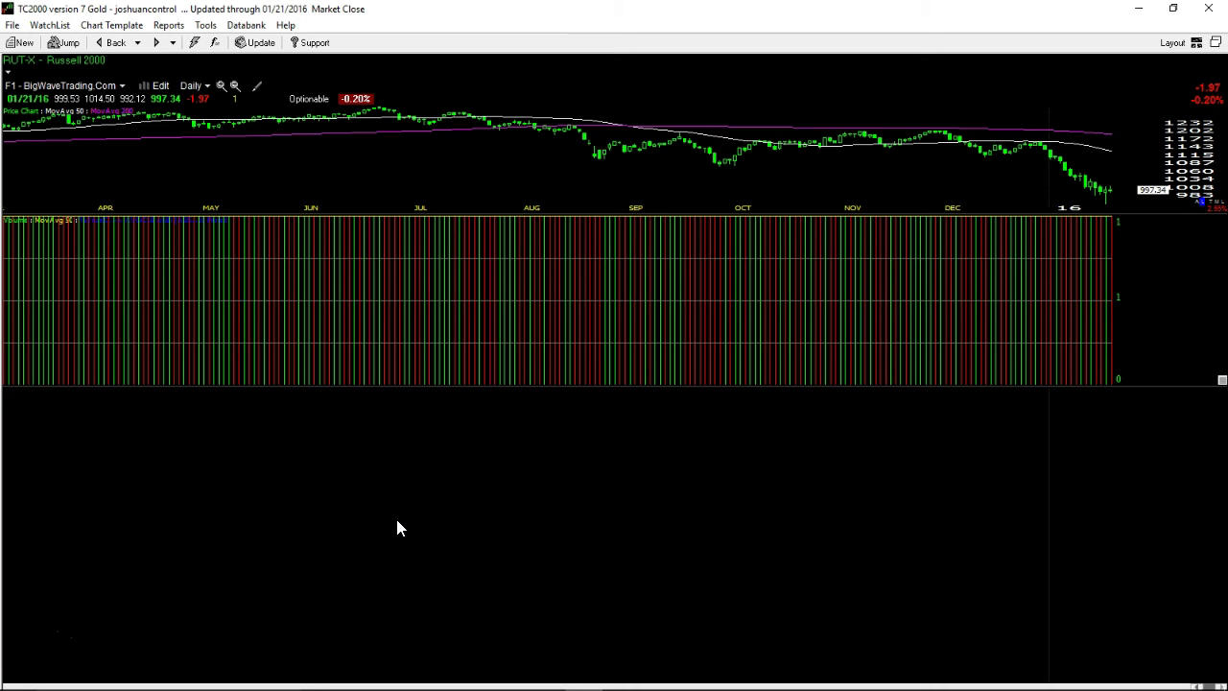
key("Up")
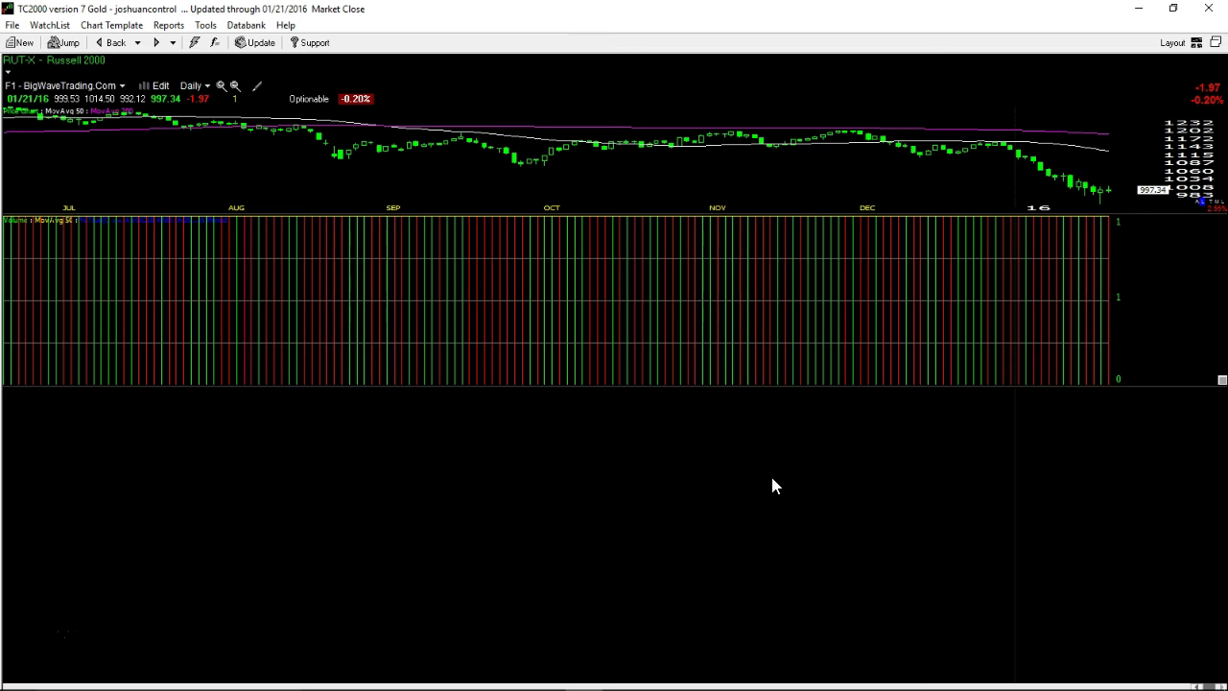
key("Down")
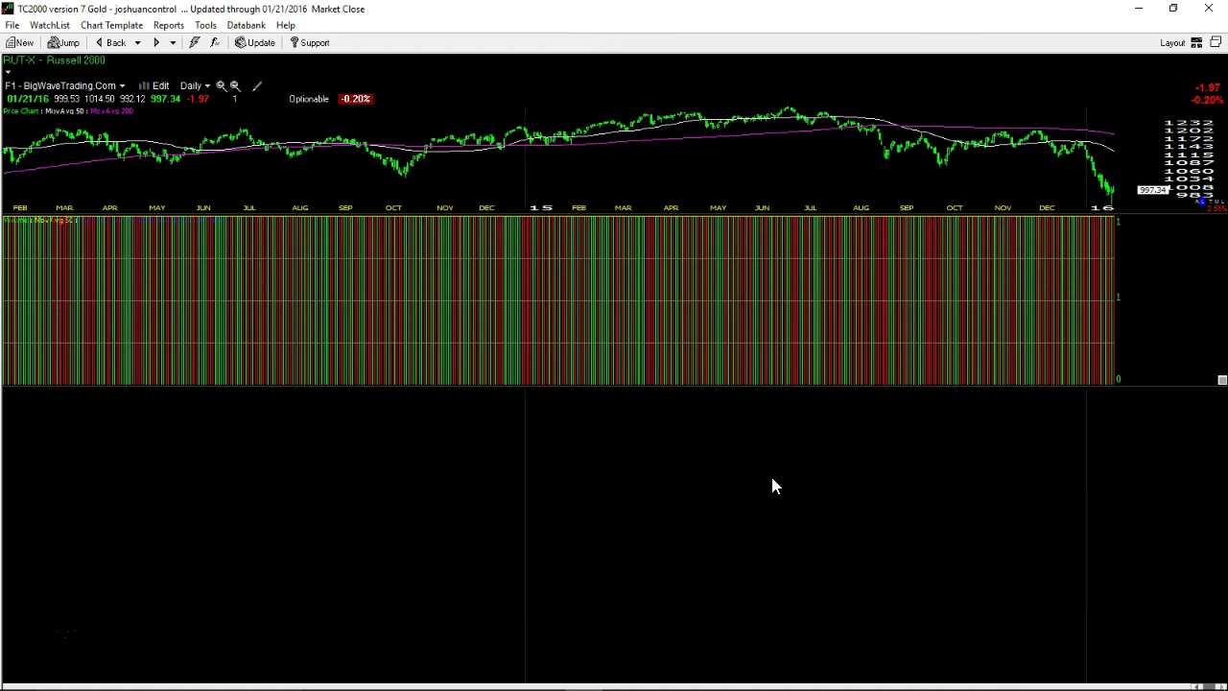
key("Down")
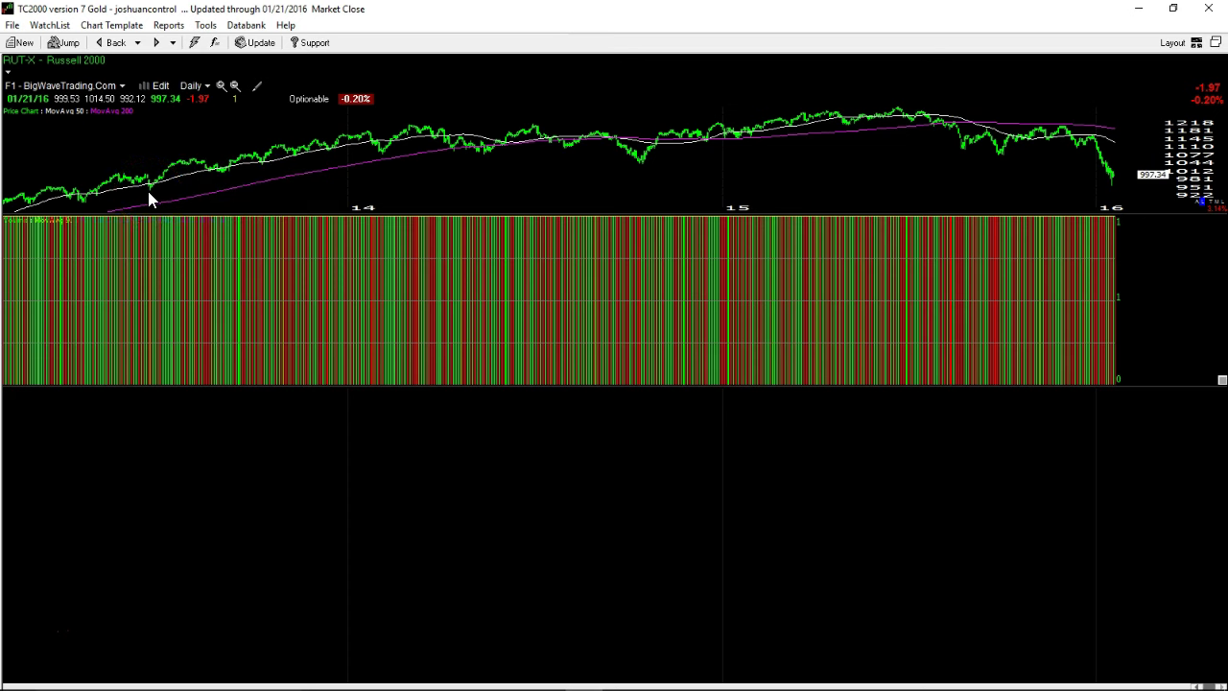
scroll(456, 178, "up", 3)
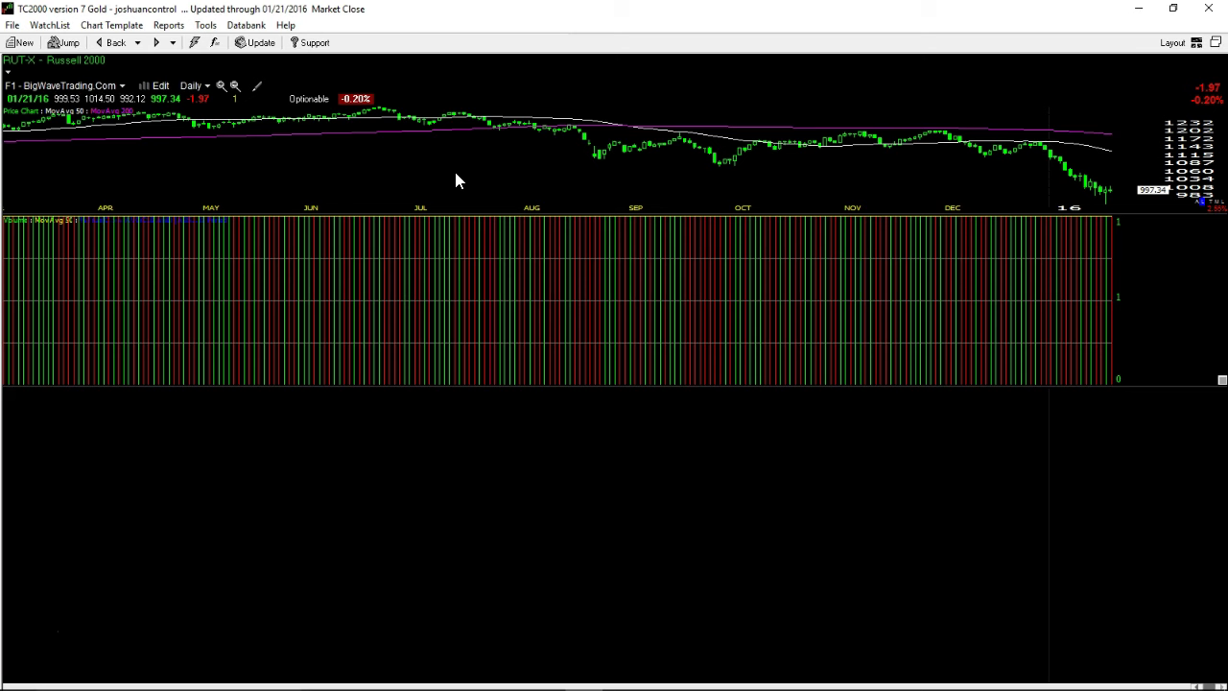
View the Dow Jones Industrials (DJ-30) chart over its most recent months, followed by the Standard & Poors 500 (SP-500) chart
type("DJ-30")
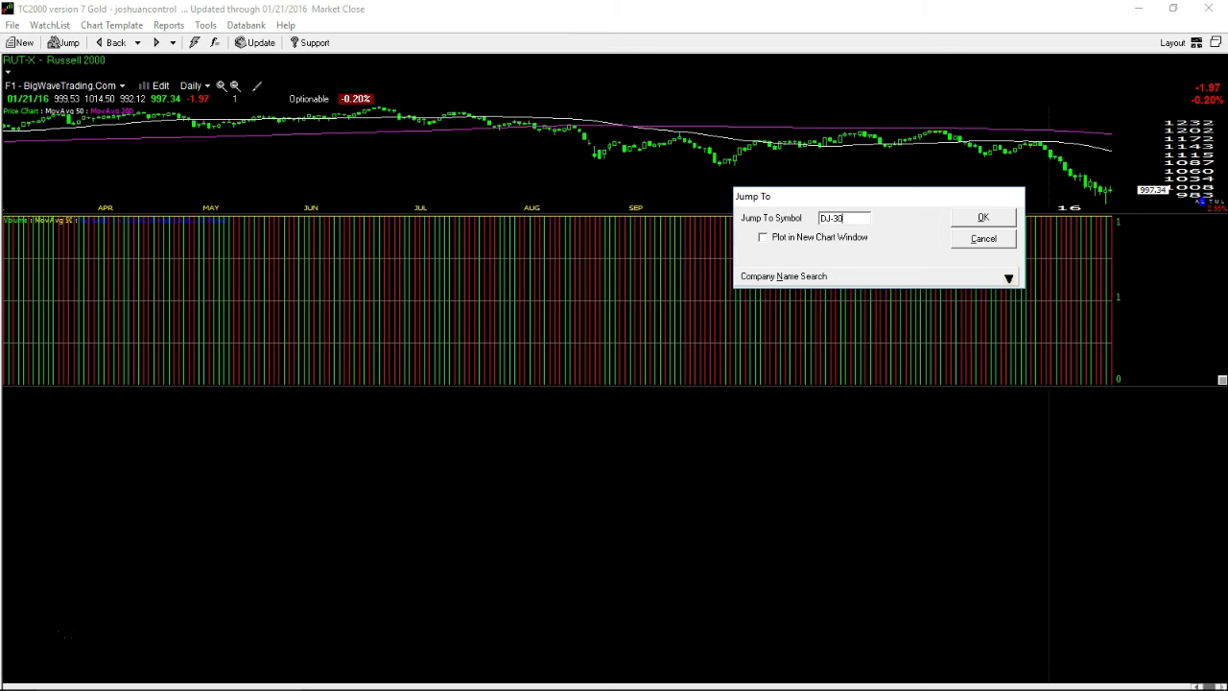
key("Return")
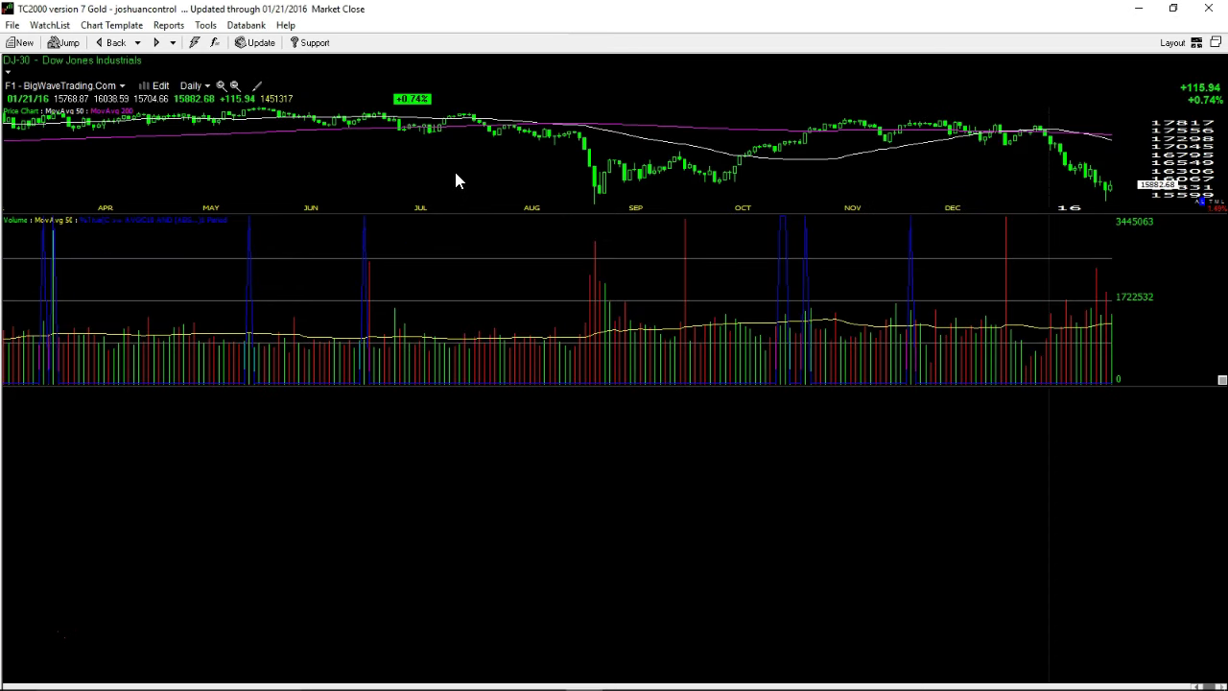
scroll(457, 182, "up", 3)
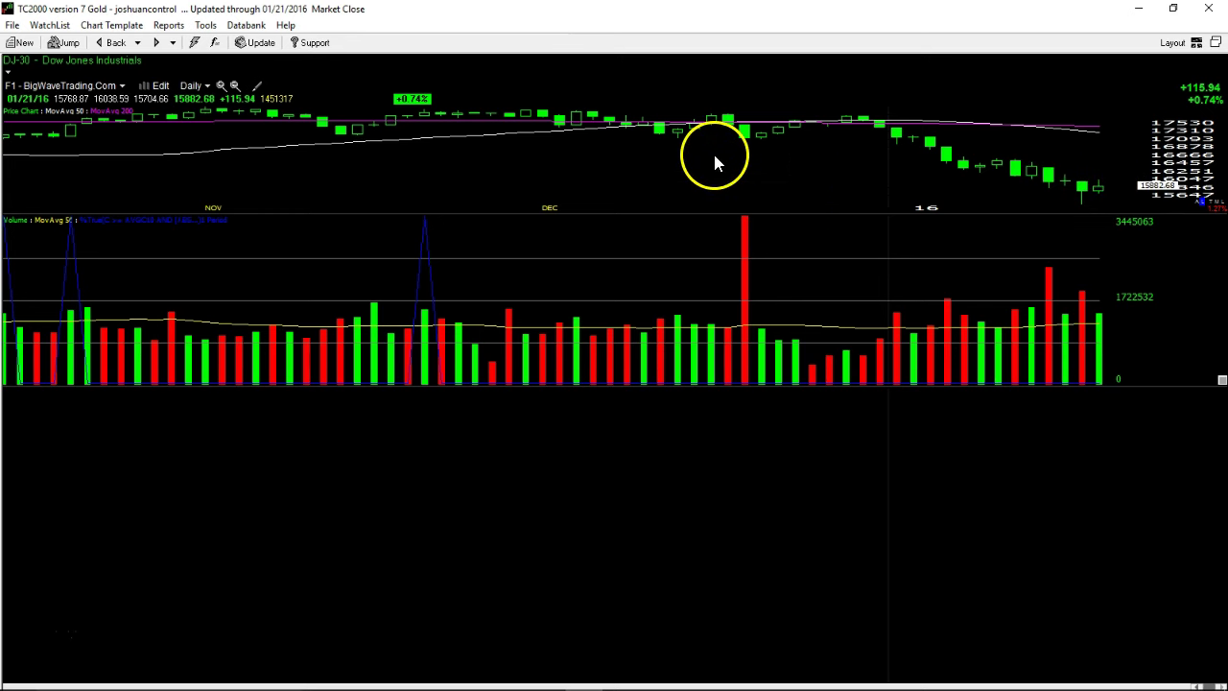
type("SP")
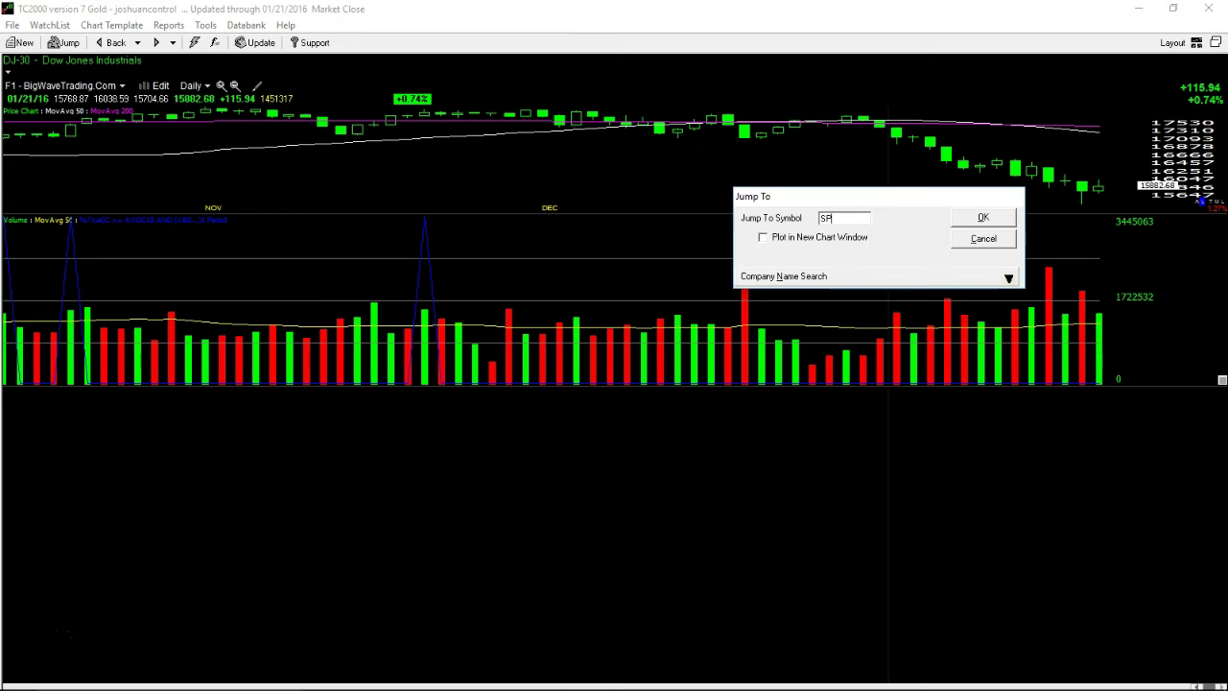
type("-500")
key("Return")
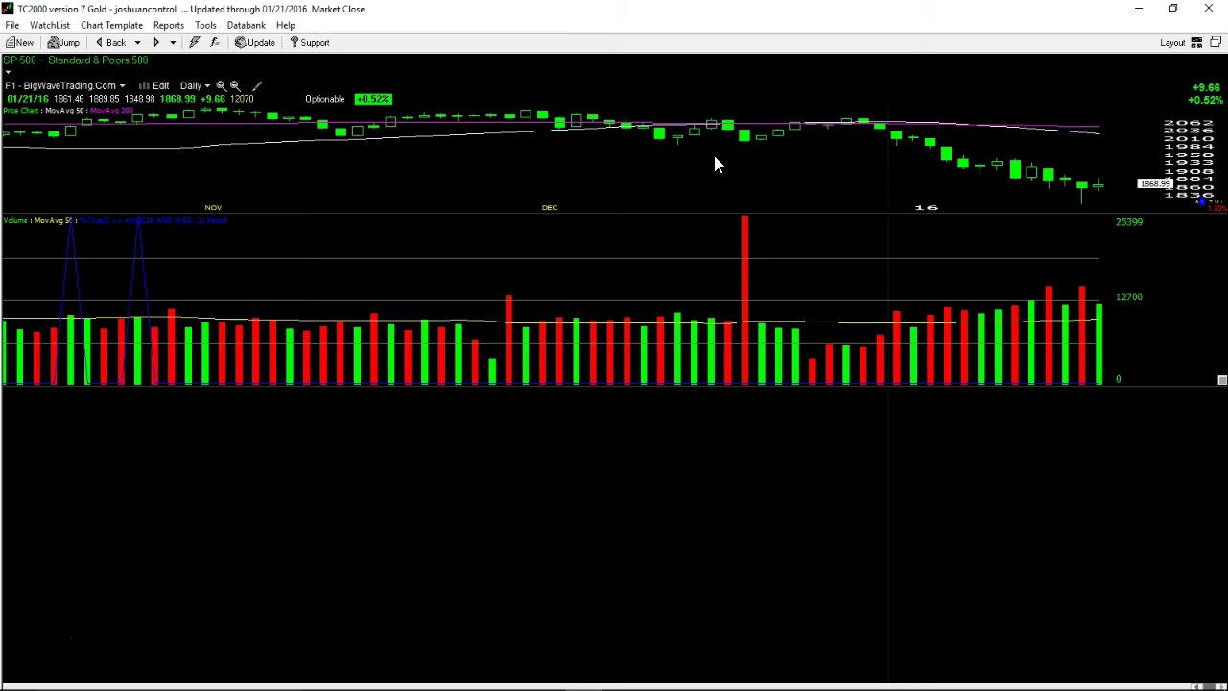
Compare the Nasdaq Composite (COMPQX) chart with the Nasdaq 100 (NDX-X) chart and return to COMPQX
type("COMPQ")
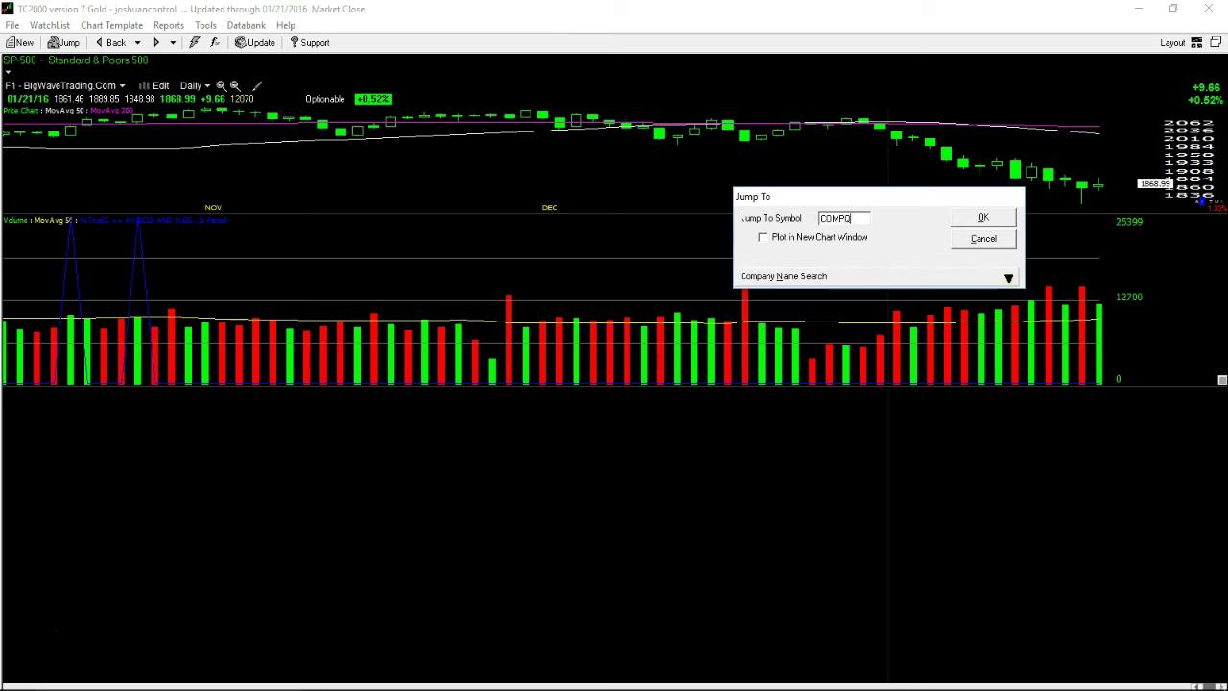
type("X")
key("Return")
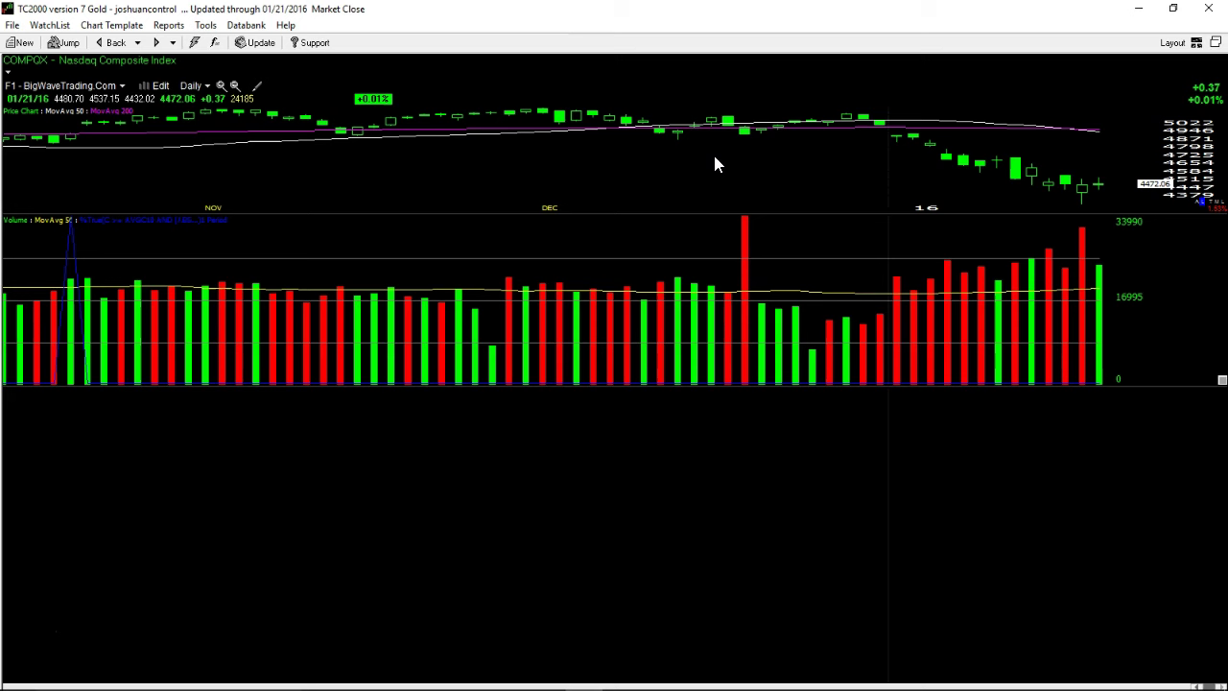
type("NDX-X")
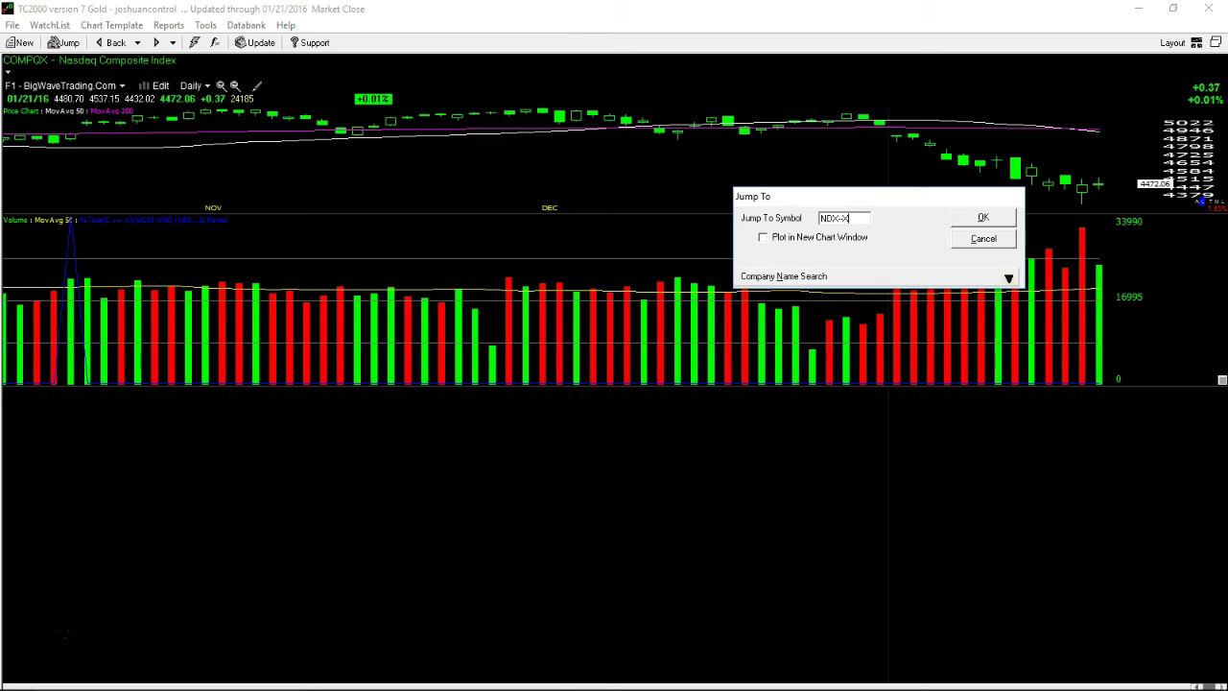
key("Return")
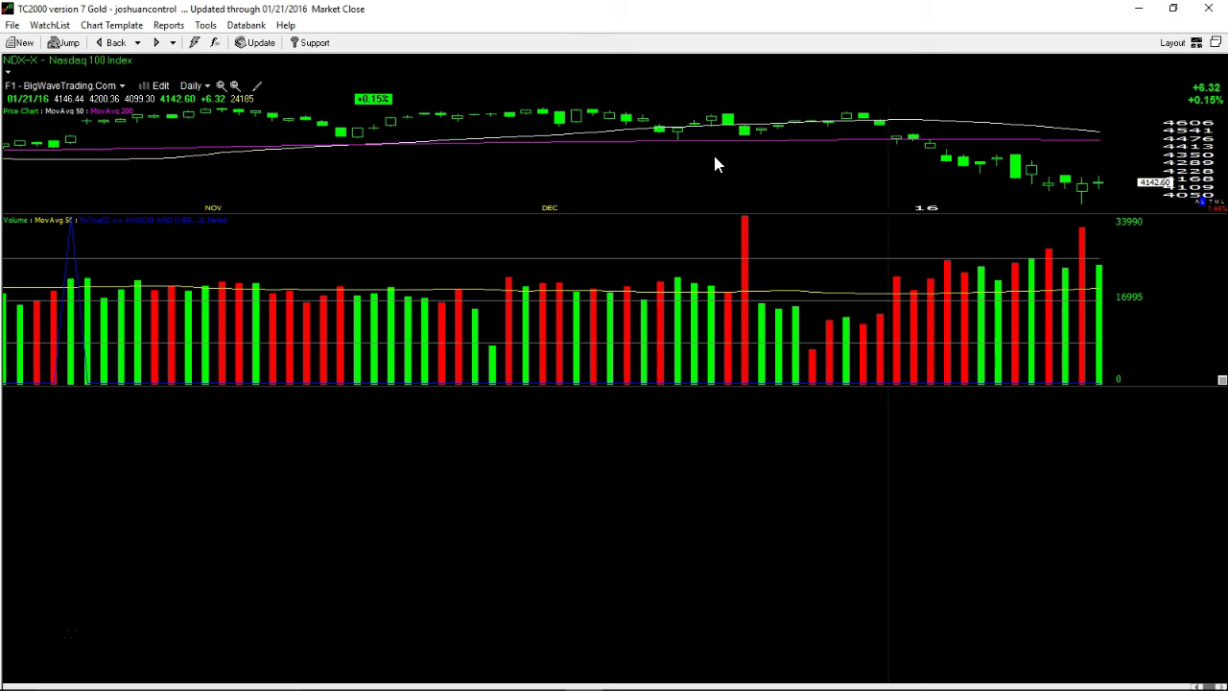
type("COMPQX")
key("Return")
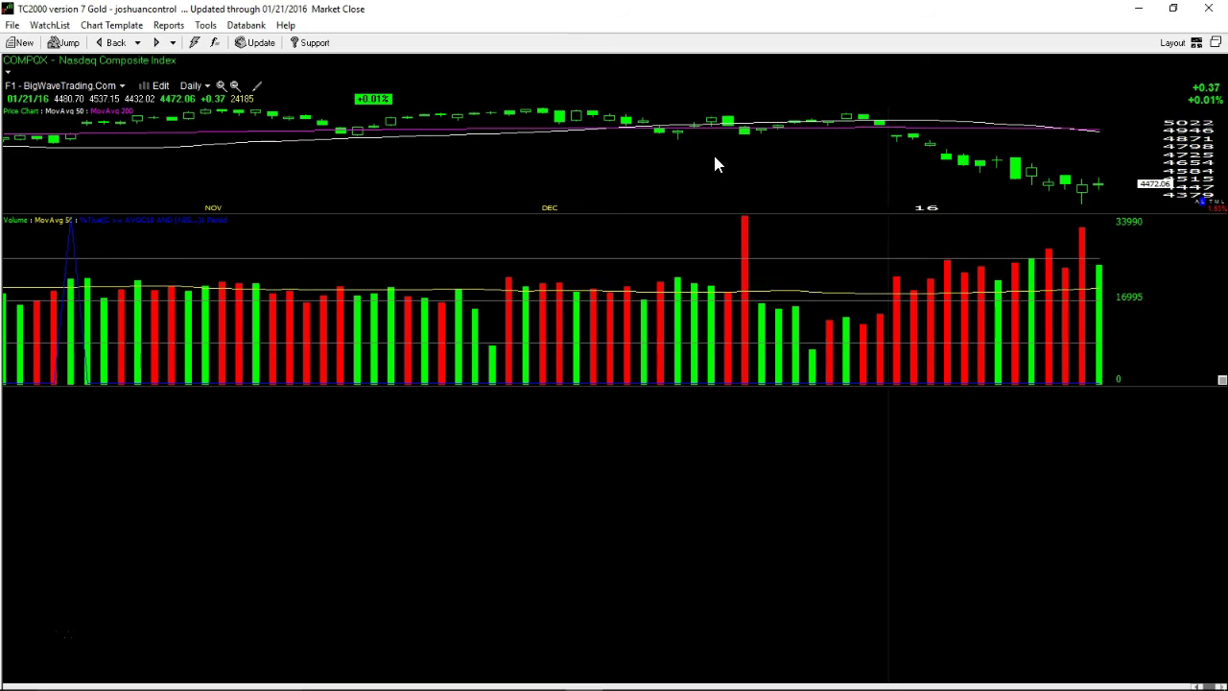
Bring up the Dow Jones Transports (DJ-20) chart and examine its trend from before April through January
type("DJ-20")
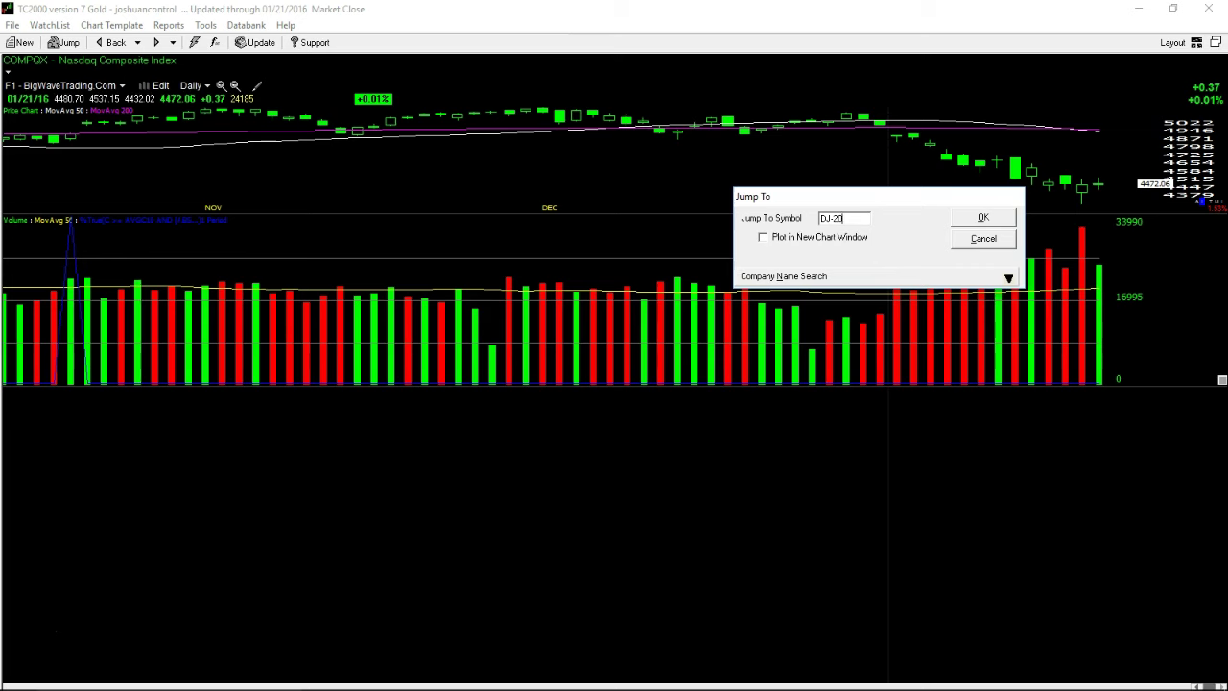
key("Return")
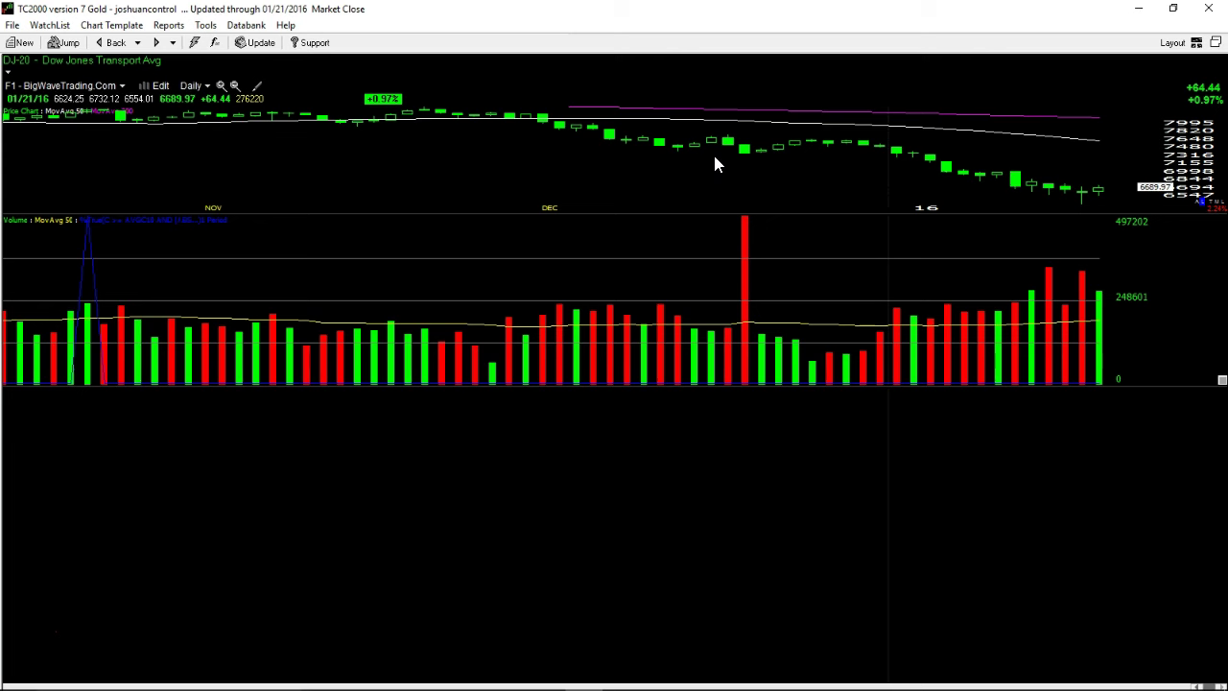
scroll(714, 154, "down", 3)
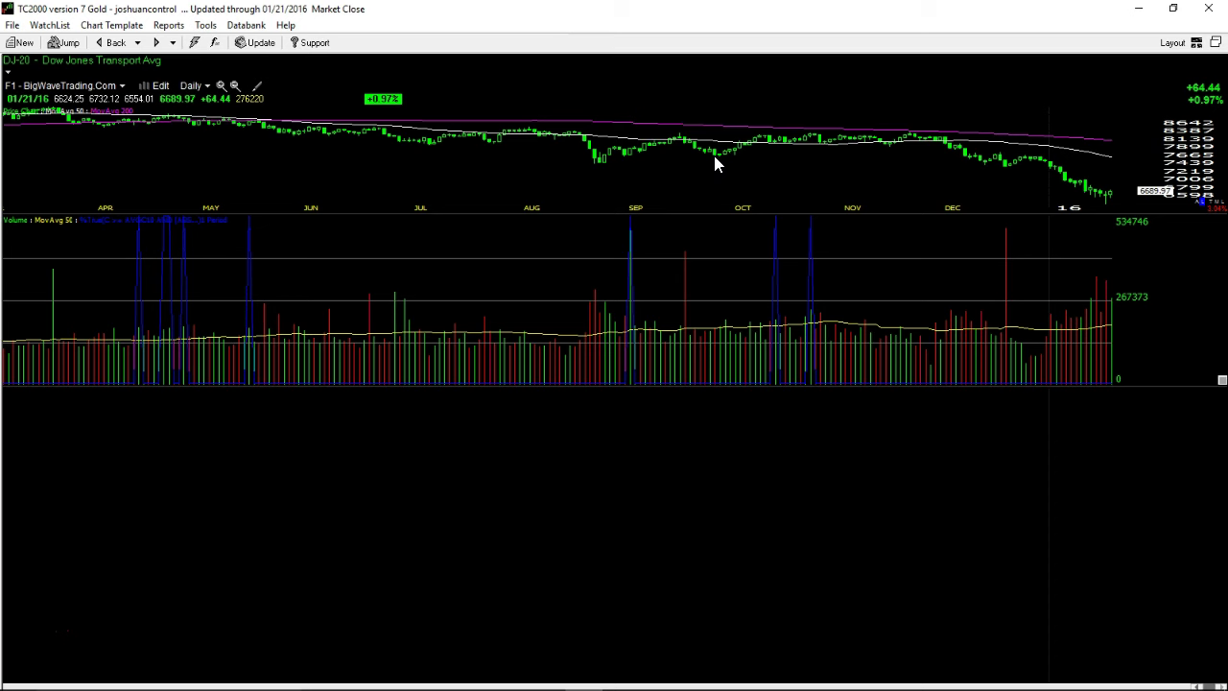
Return to the Russell 2000 (RUT-X) chart, check it as of the previous trading day, and restore the latest day
type("RUT-X")
key("Return")
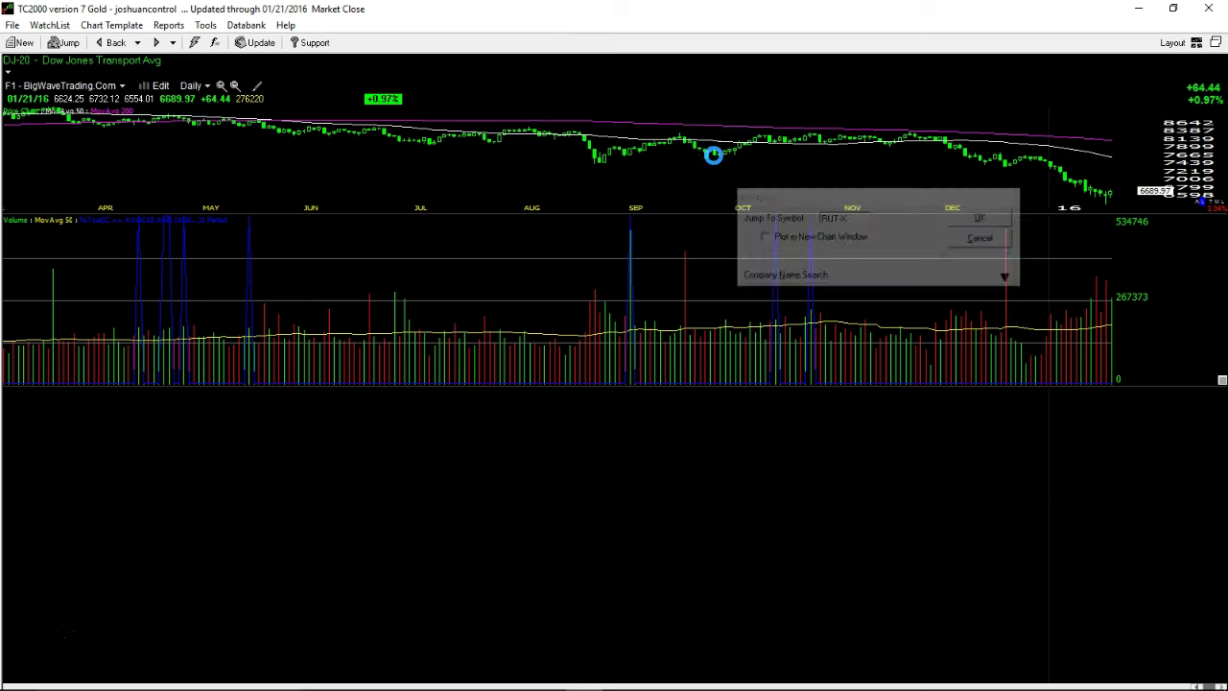
key("Left")
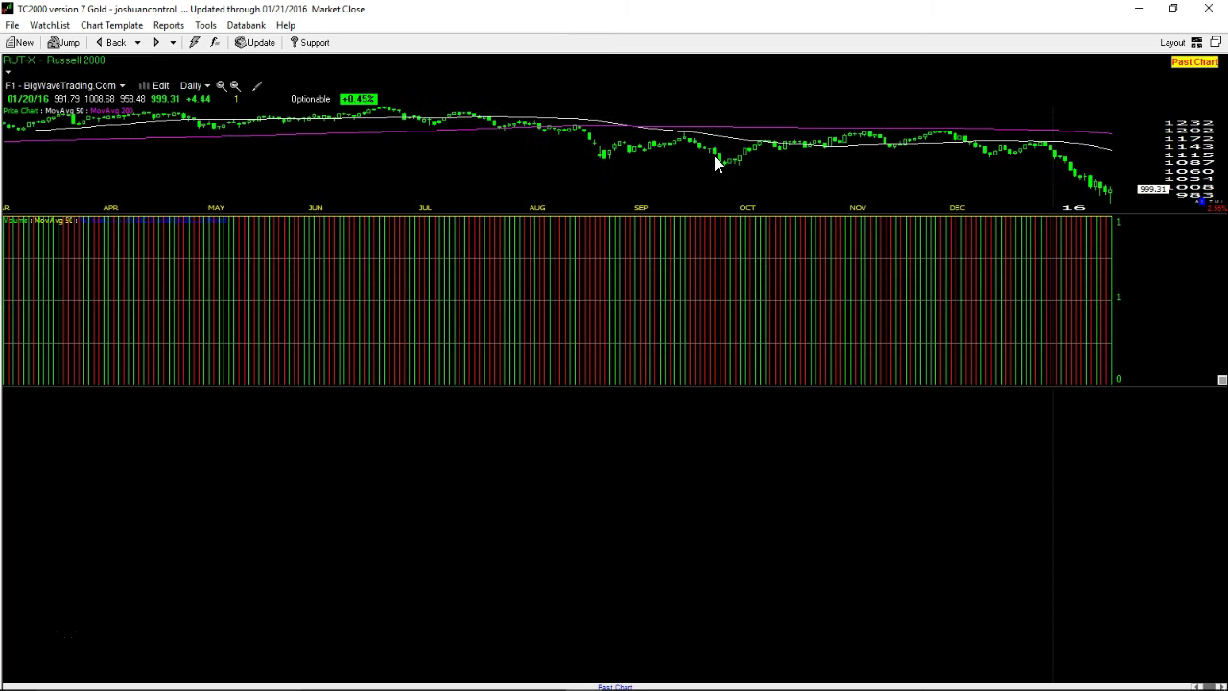
key("Right")
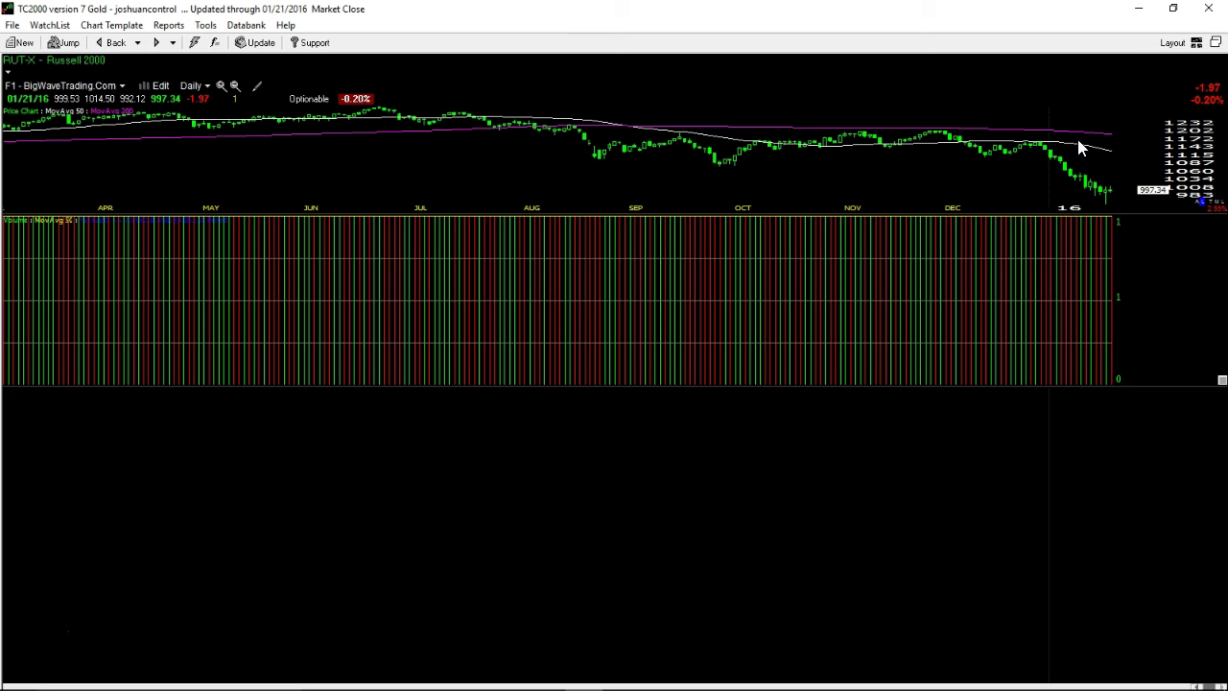
Switch to the F2 BigWaveTrading.net chart template and delete its percent-true, TSV 18 and MACD 12,26,9 indicators
key("F2")
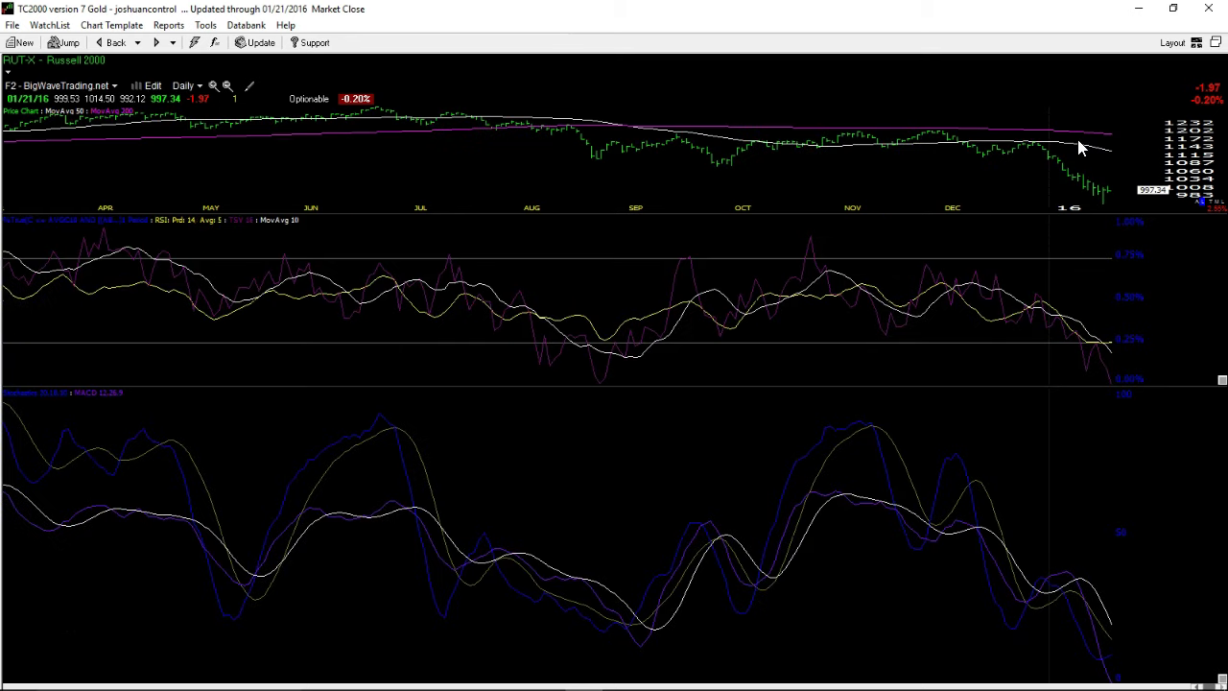
left_click(66, 227)
left_click(120, 252)
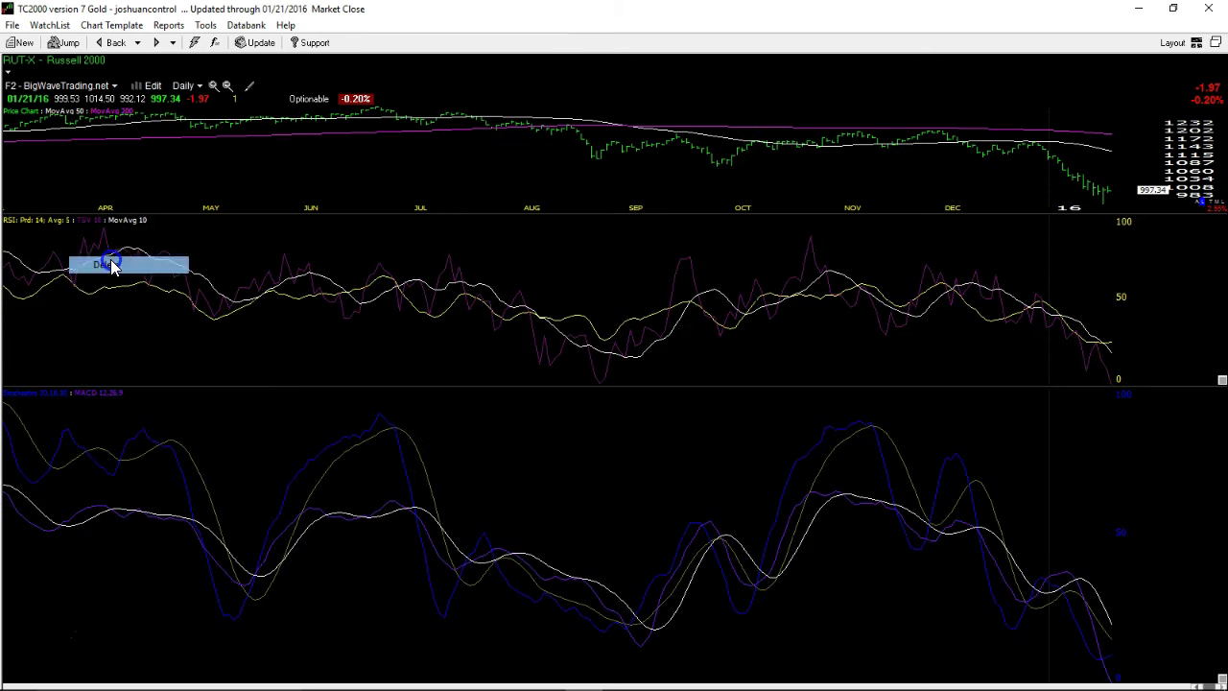
right_click(90, 220)
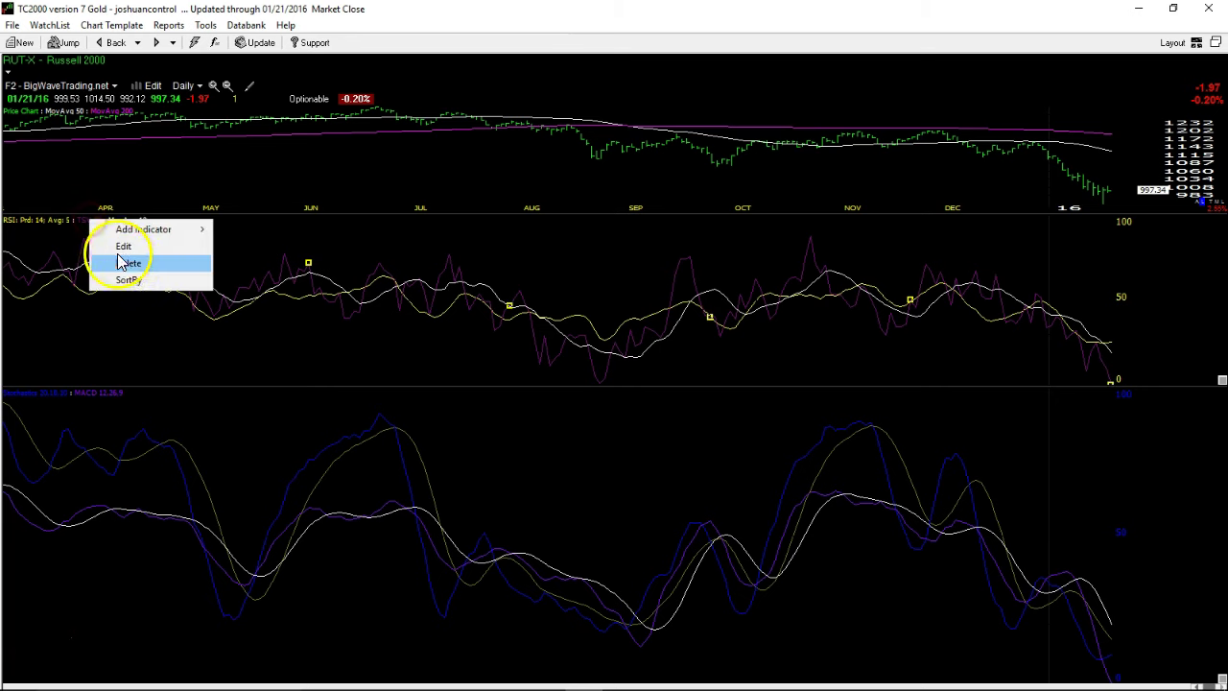
left_click(126, 264)
right_click(88, 392)
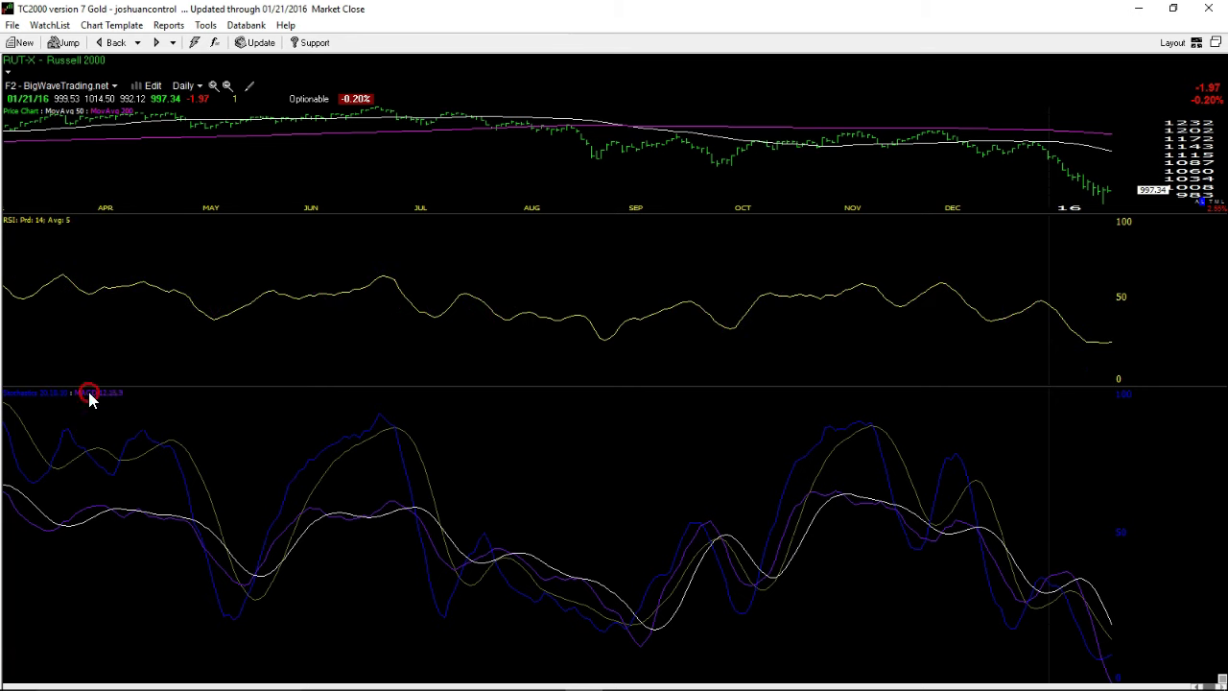
left_click(129, 435)
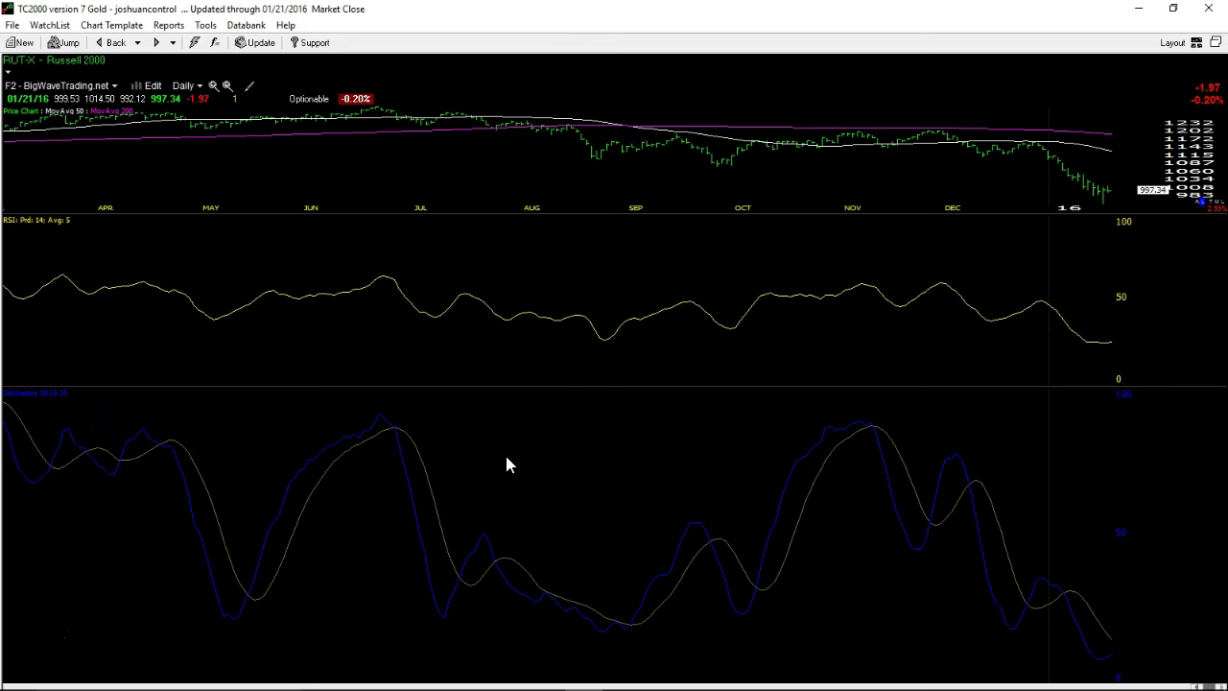
Examine RSI and Stochastics over about two years for the Russell 2000 and for the Nasdaq Composite (COMPQX)
key("Down")
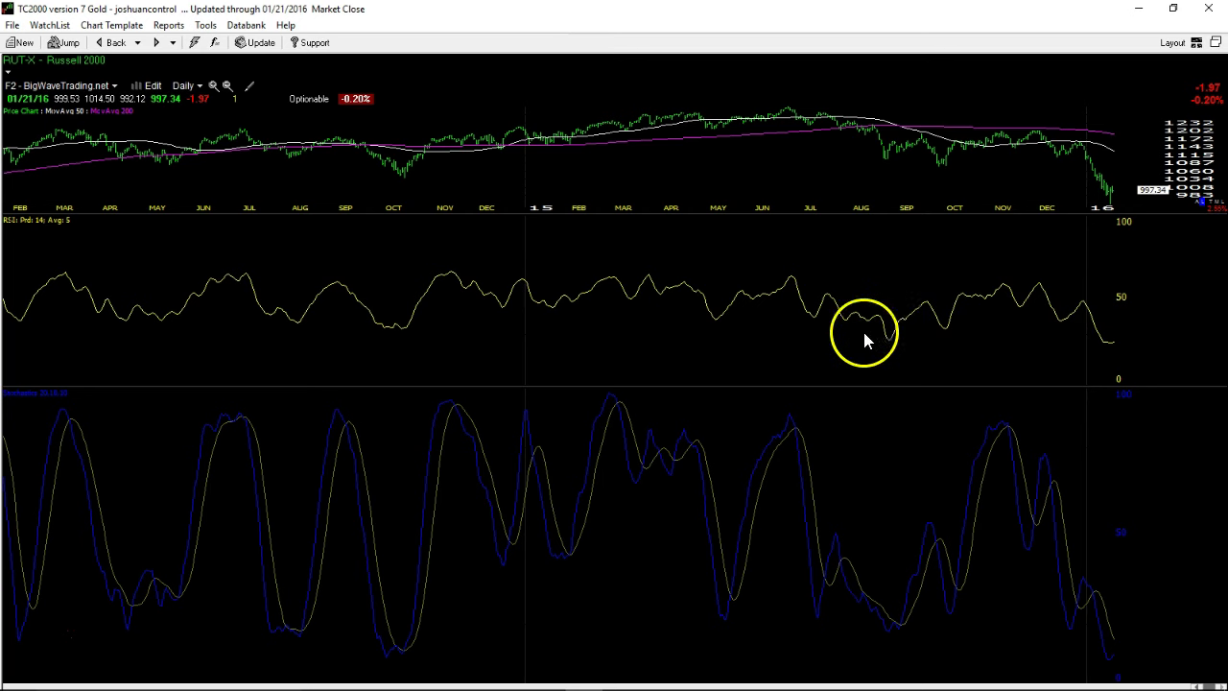
left_click(919, 300)
type("COMPQX")
key("Return")
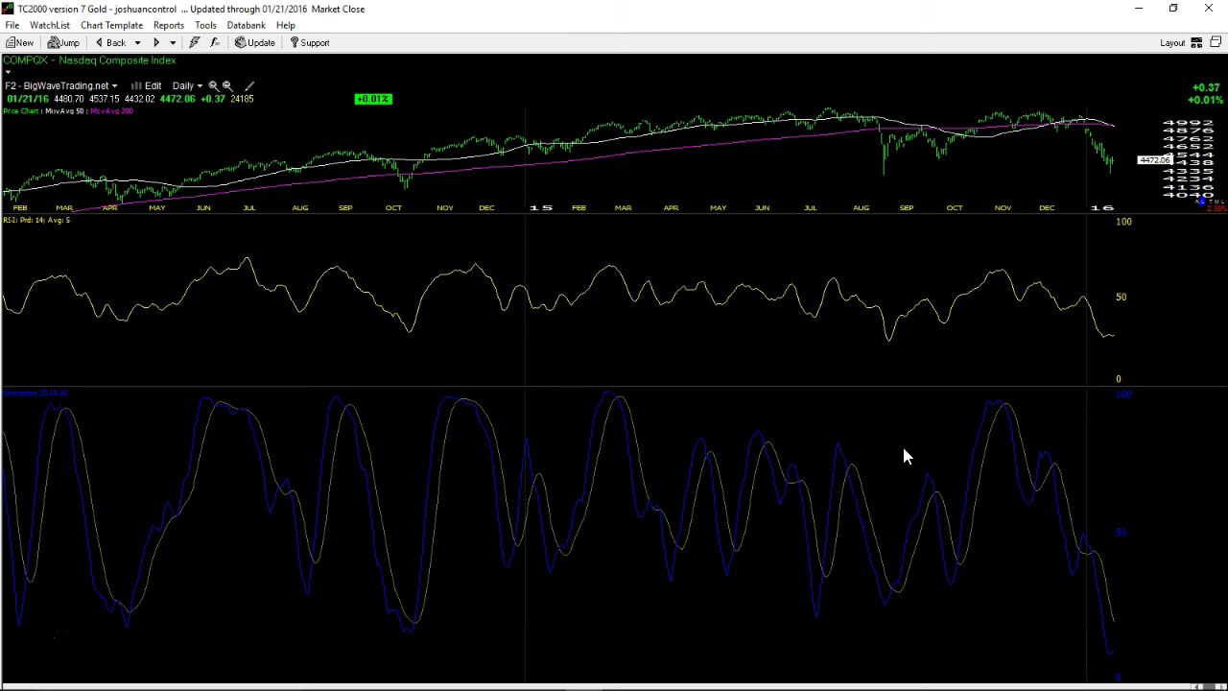
Review RSI and Stochastics on the Dow Jones Industrials (DJ-30) chart and again on the Russell 2000 (RUT-X) chart
type("DJ-")
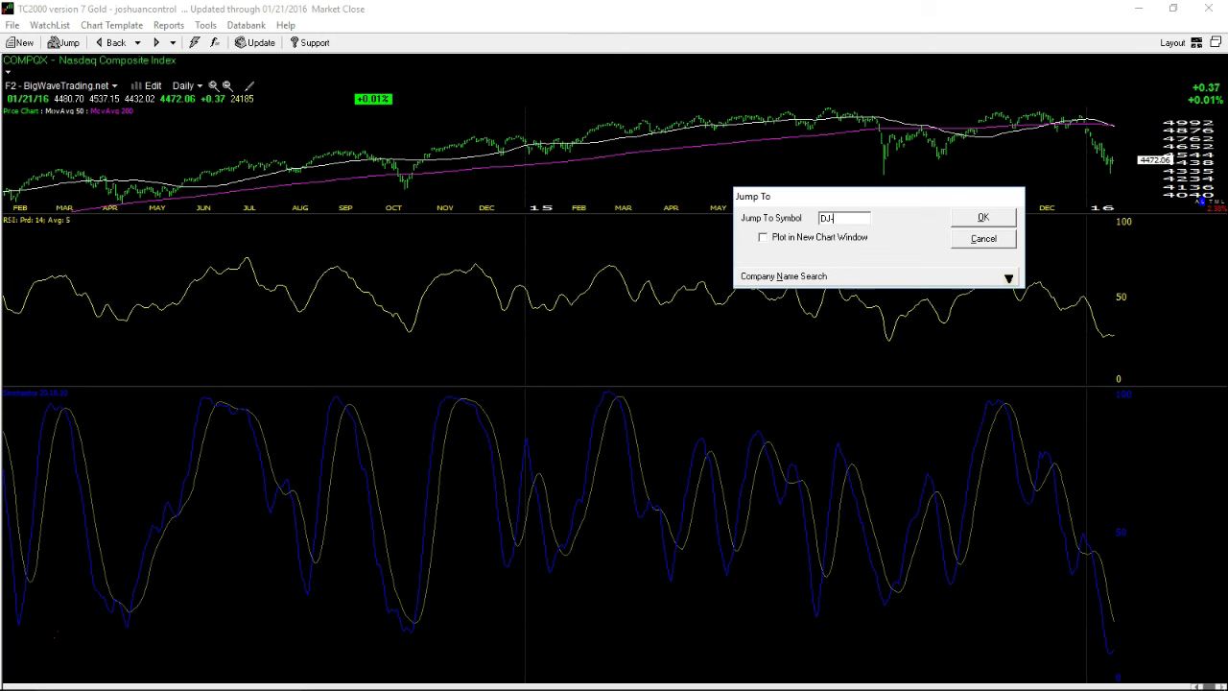
type("30")
key("Return")
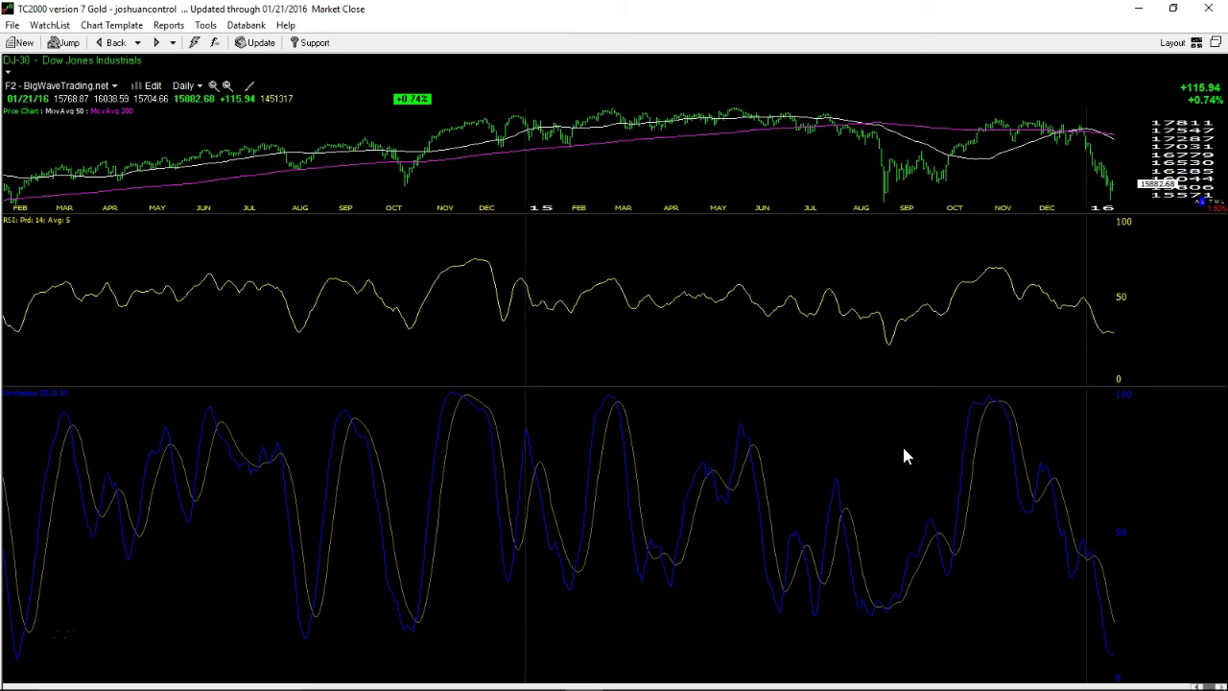
type("RUT-X")
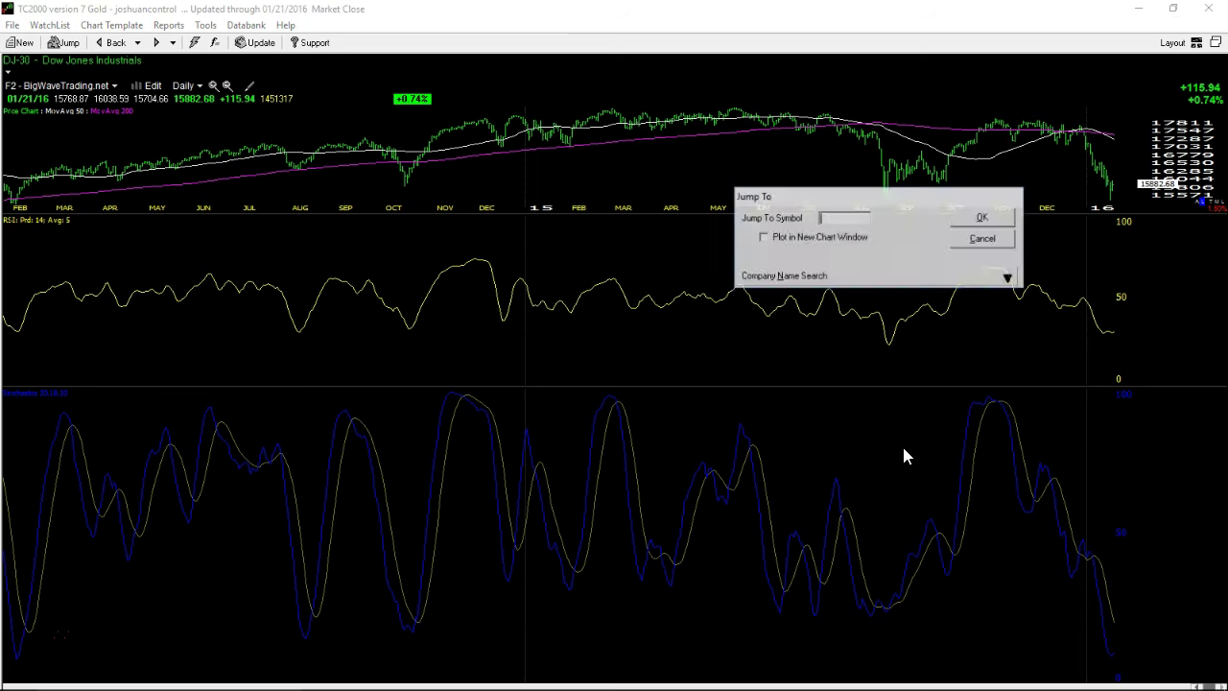
key("Return")
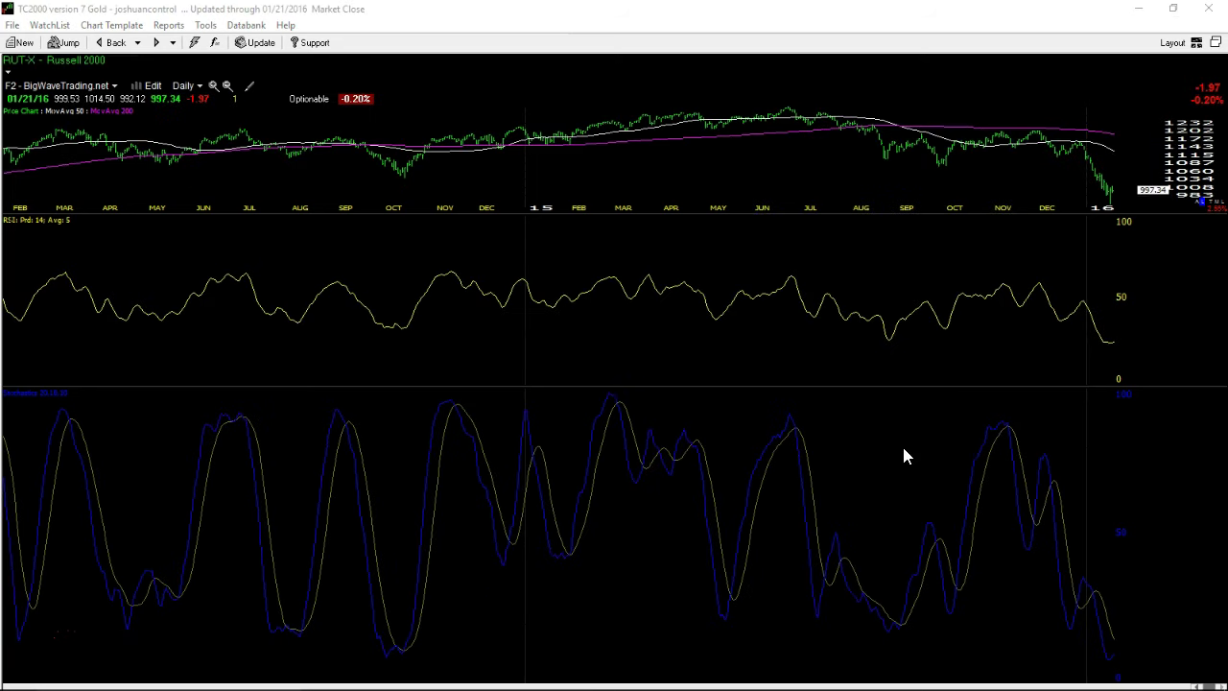
Review RSI and Stochastics on the Nasdaq 100 (NDX-X) and Dow Jones Transports (DJ-20) charts
type("NDX-X")
key("Return")
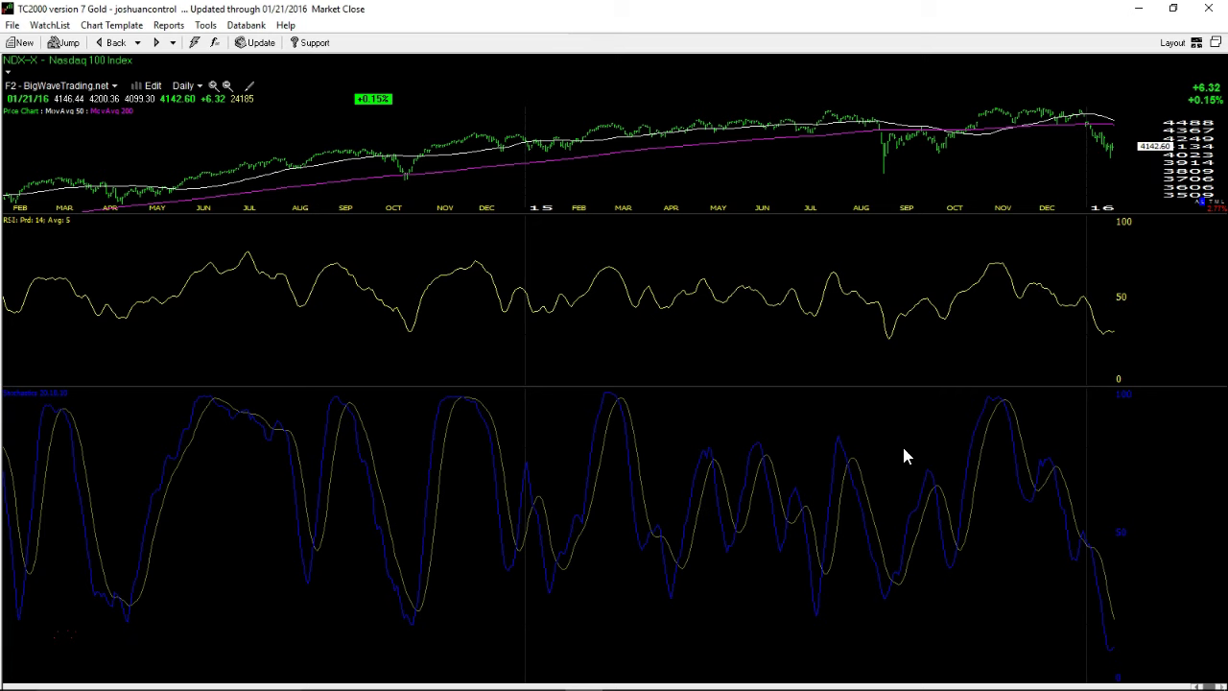
type("DJ-20")
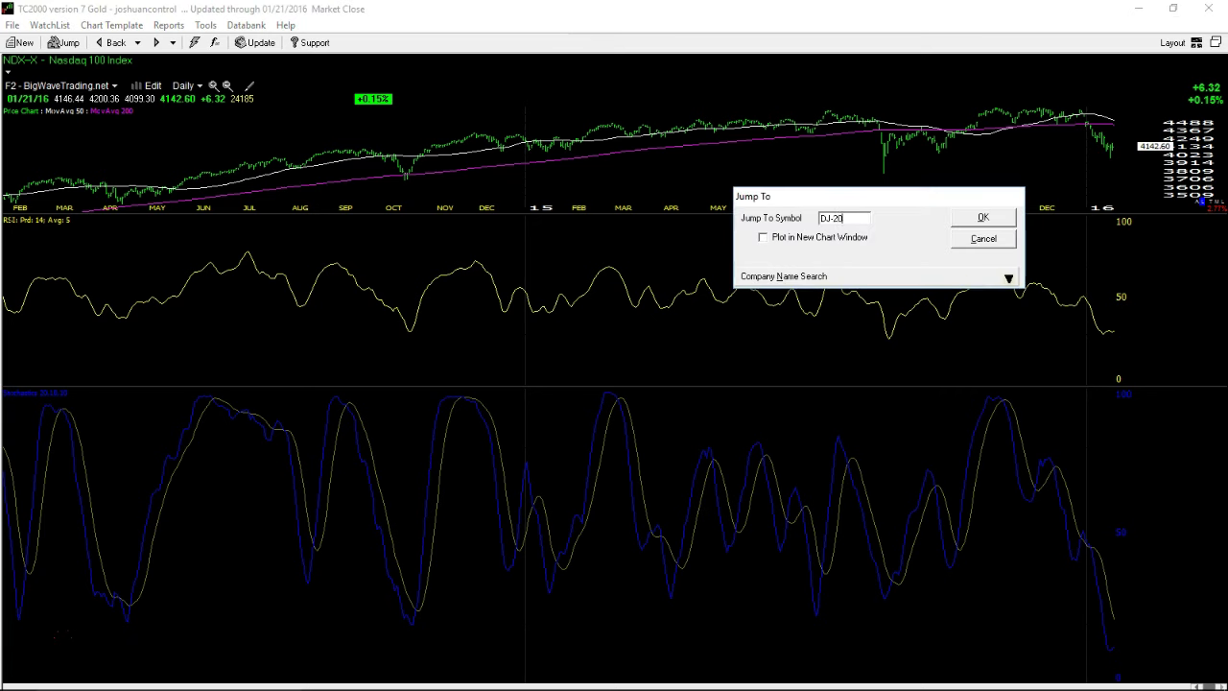
key("Return")
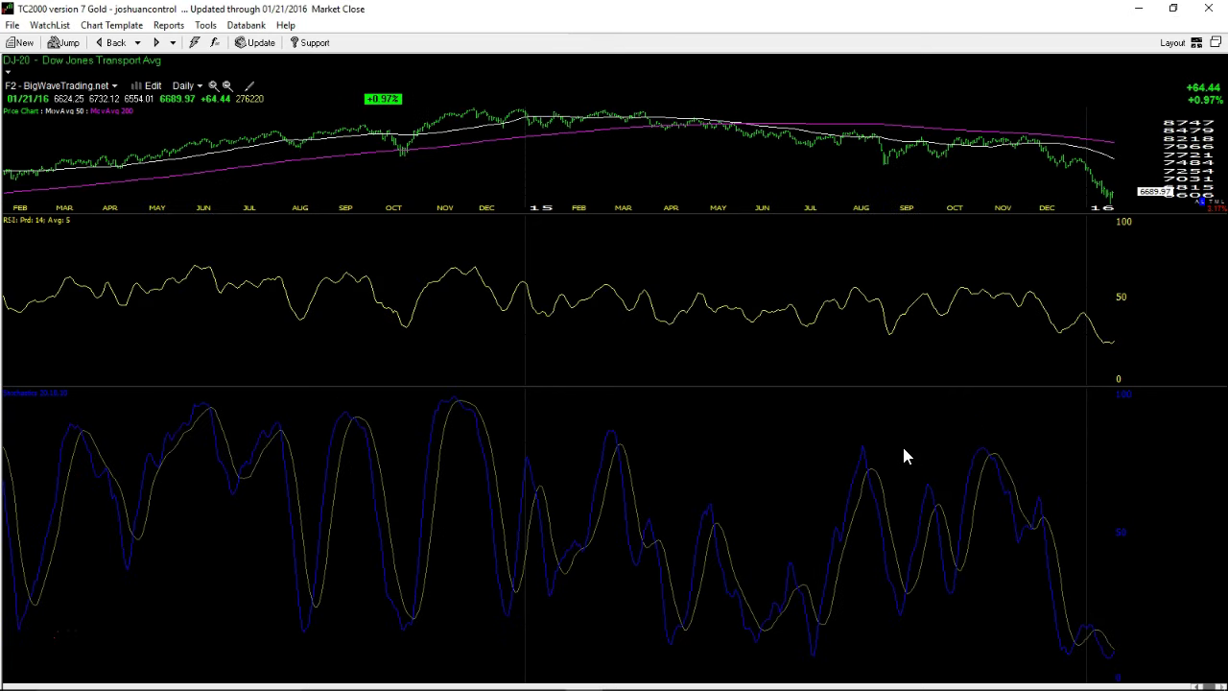
Reload the F2 BigWaveTrading.net chart template and delete its Stochastics, percent-true and RSI indicators
key("F2")
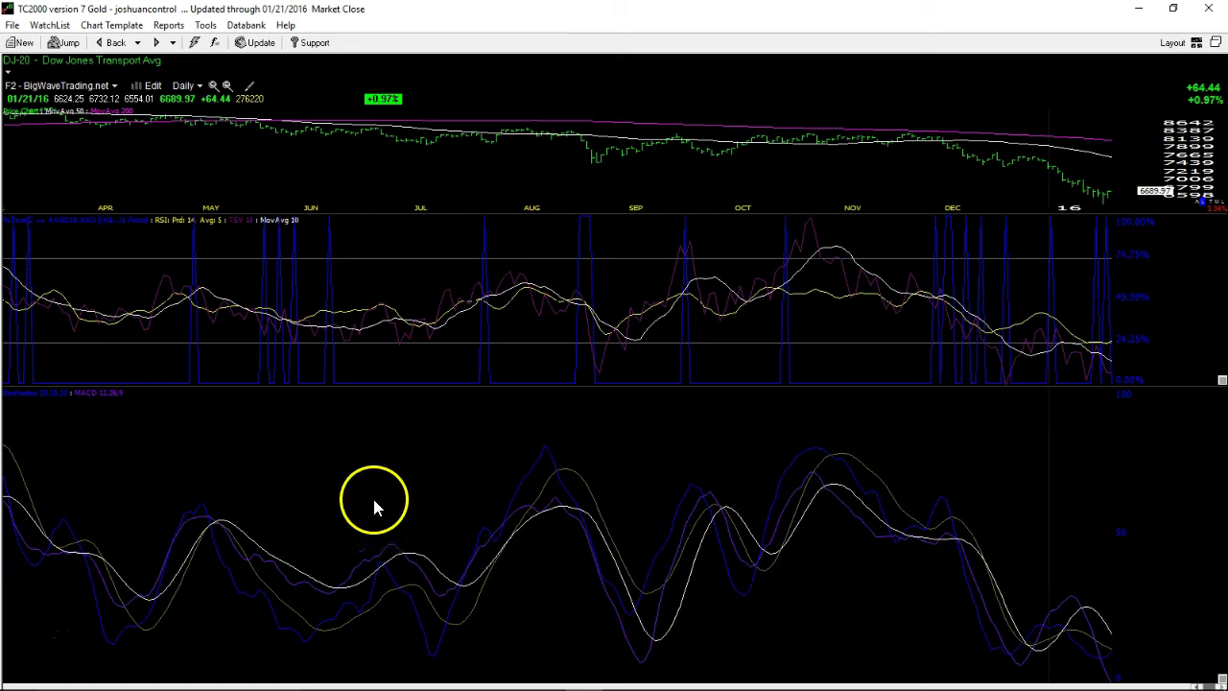
right_click(30, 395)
left_click(48, 437)
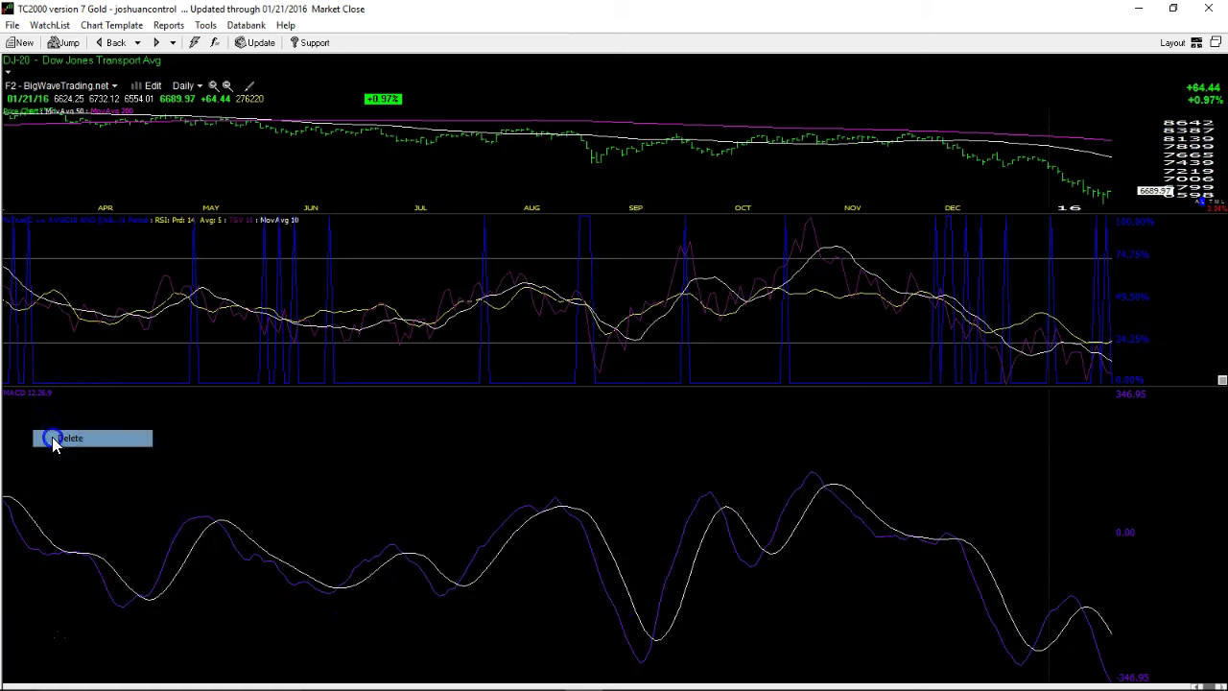
right_click(81, 223)
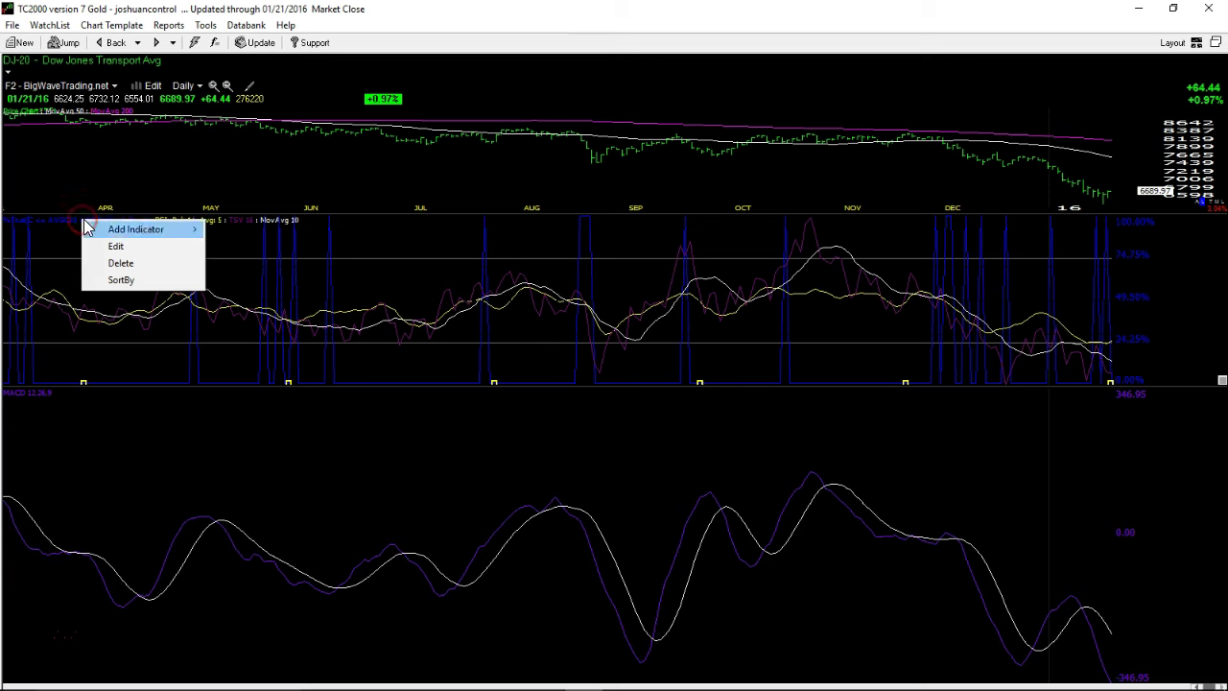
left_click(139, 257)
right_click(50, 230)
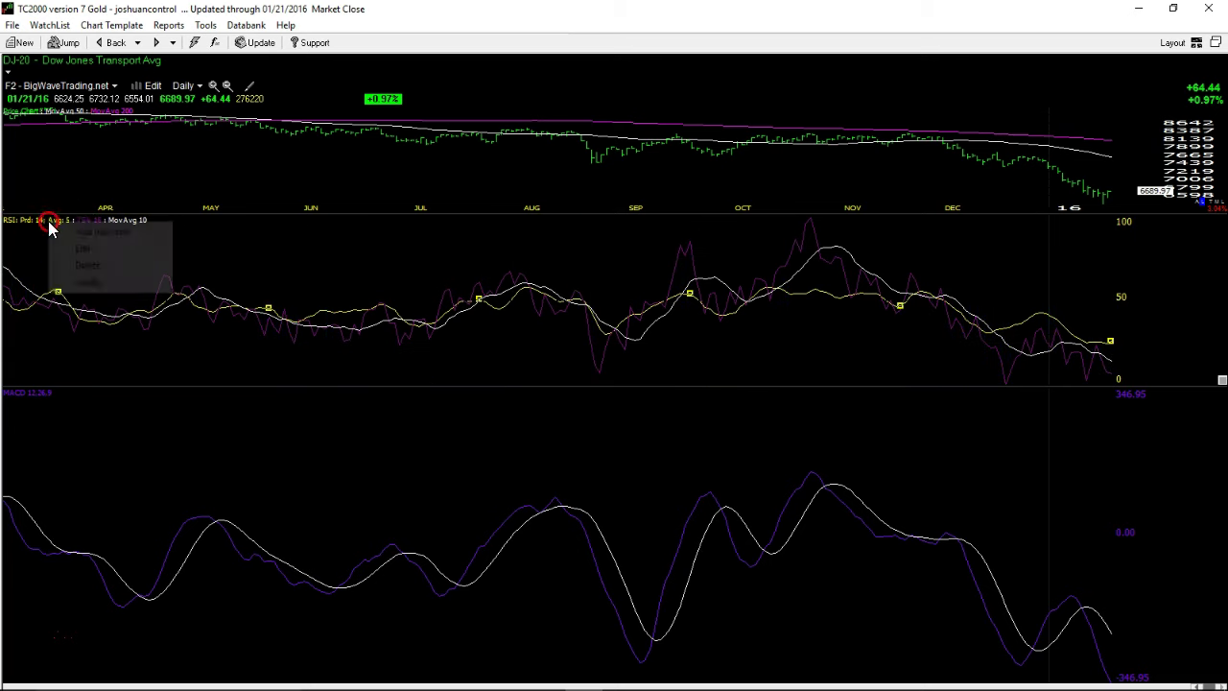
left_click(84, 259)
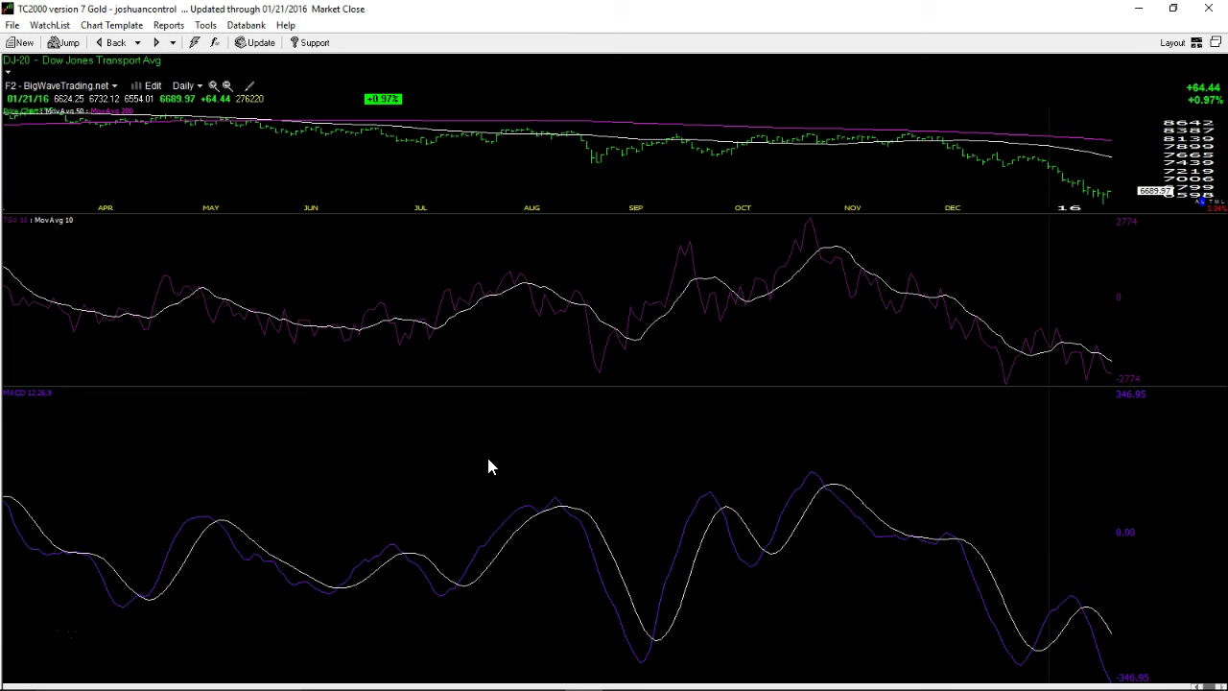
Review TSV 18 and MACD 12,26,9 on the Dow Jones Industrials (DJ-30) and S&P 500 (SP-500) charts
type("DJ")
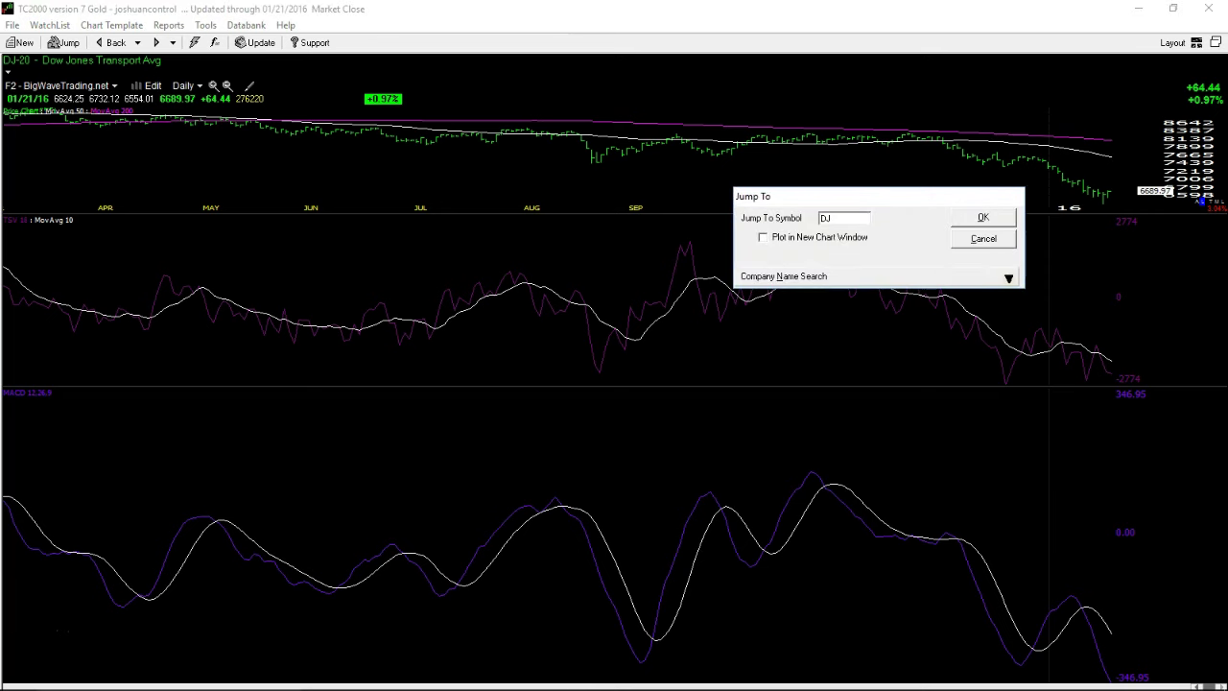
type("-30")
key("Return")
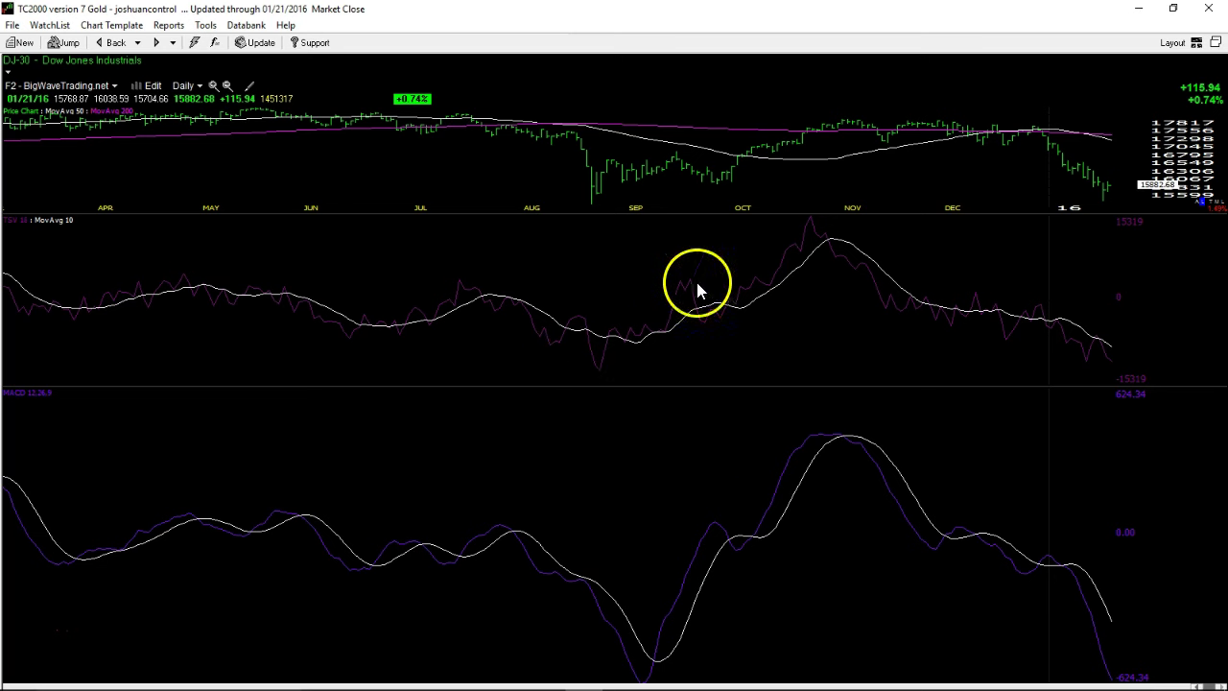
left_click(986, 590)
type("SP-500")
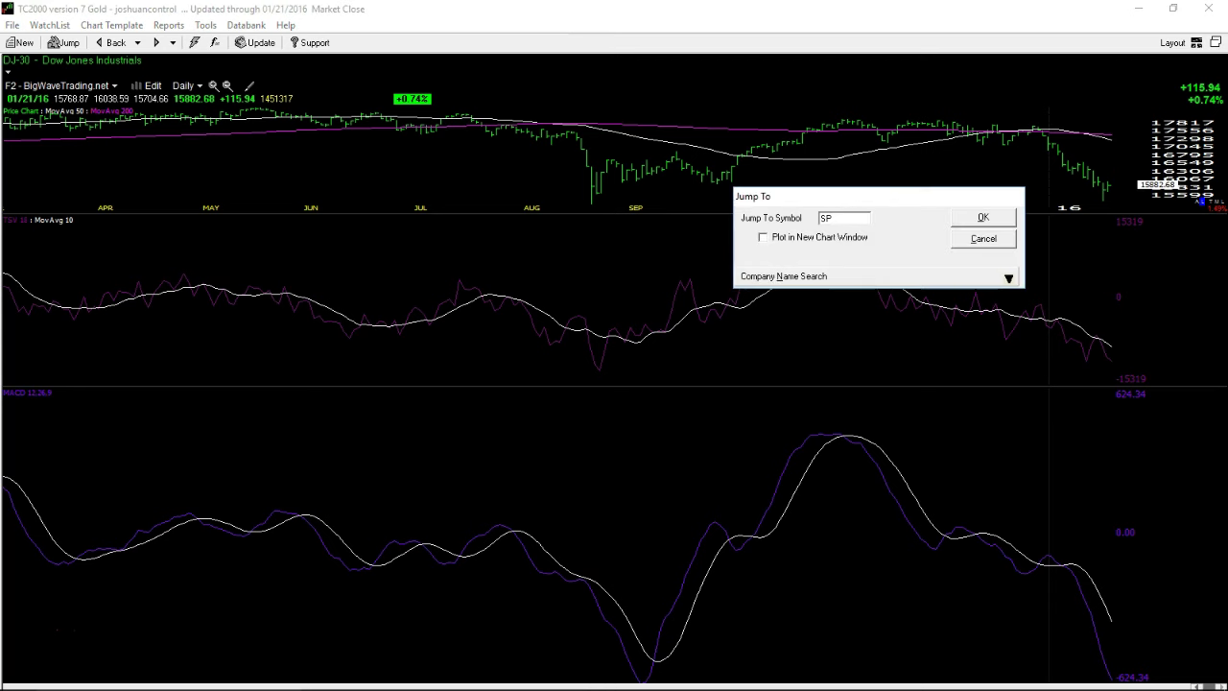
key("Return")
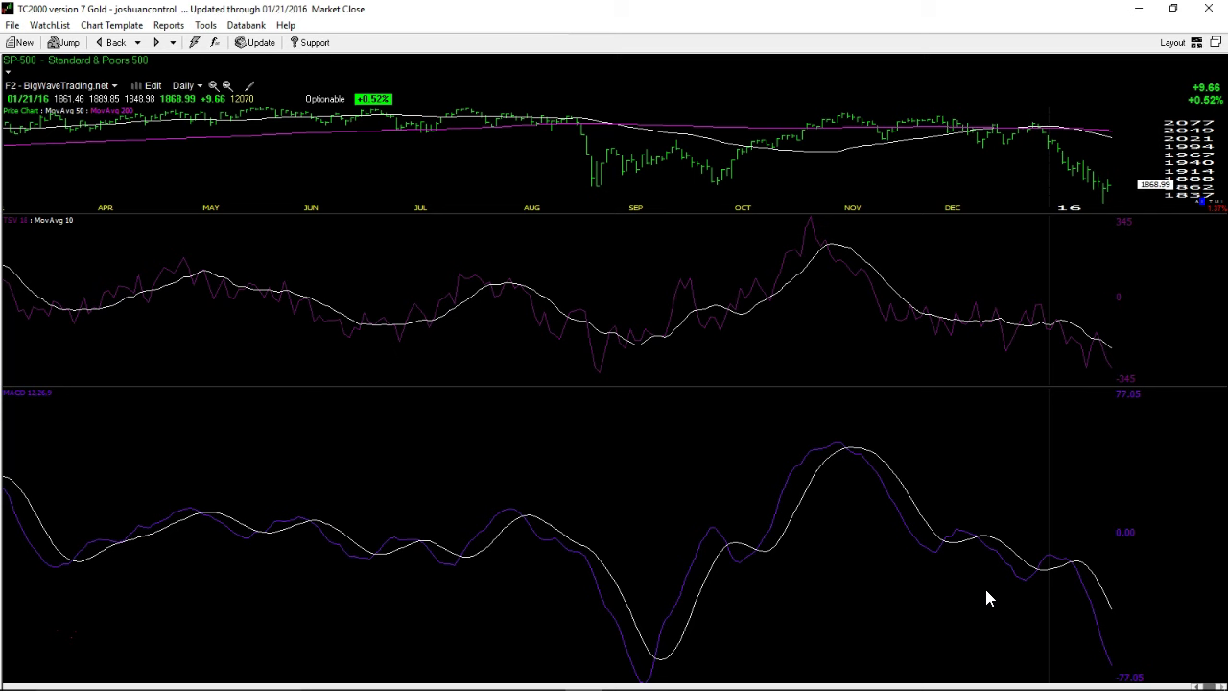
Review TSV and MACD on the Russell 2000 (RUT-X), Nasdaq Composite (COMPQX) and Nasdaq 100 (NDX-X) charts
type("RUT-X")
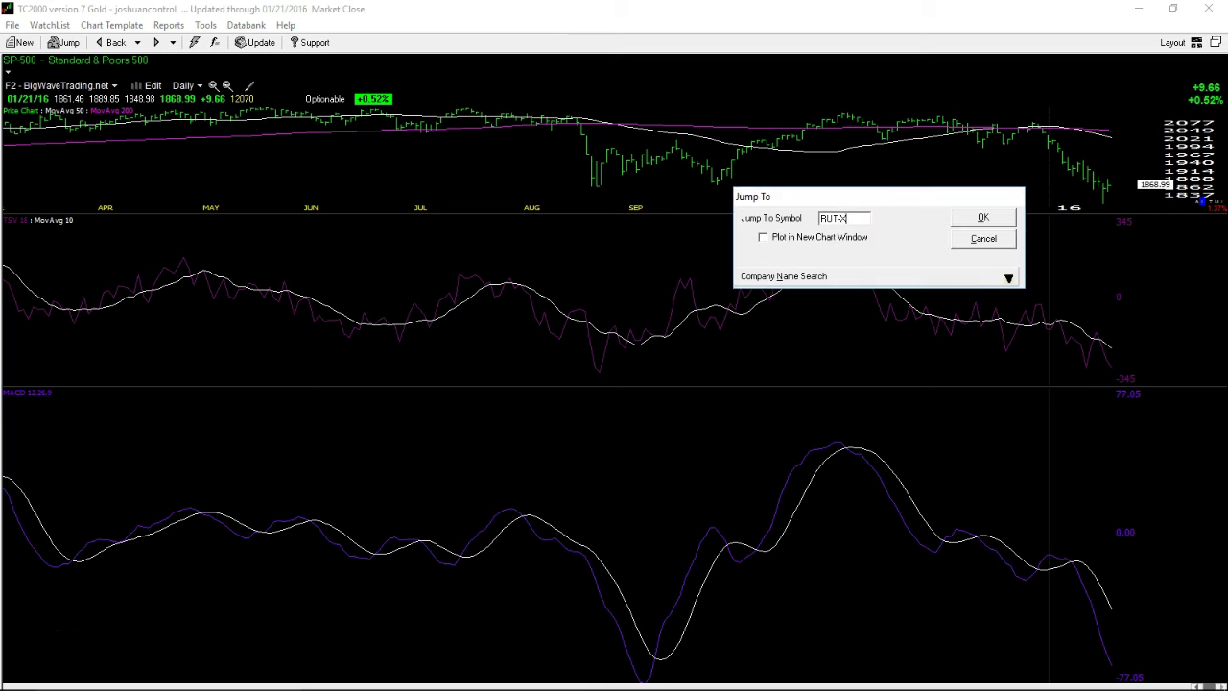
key("Return")
type("COMPQX")
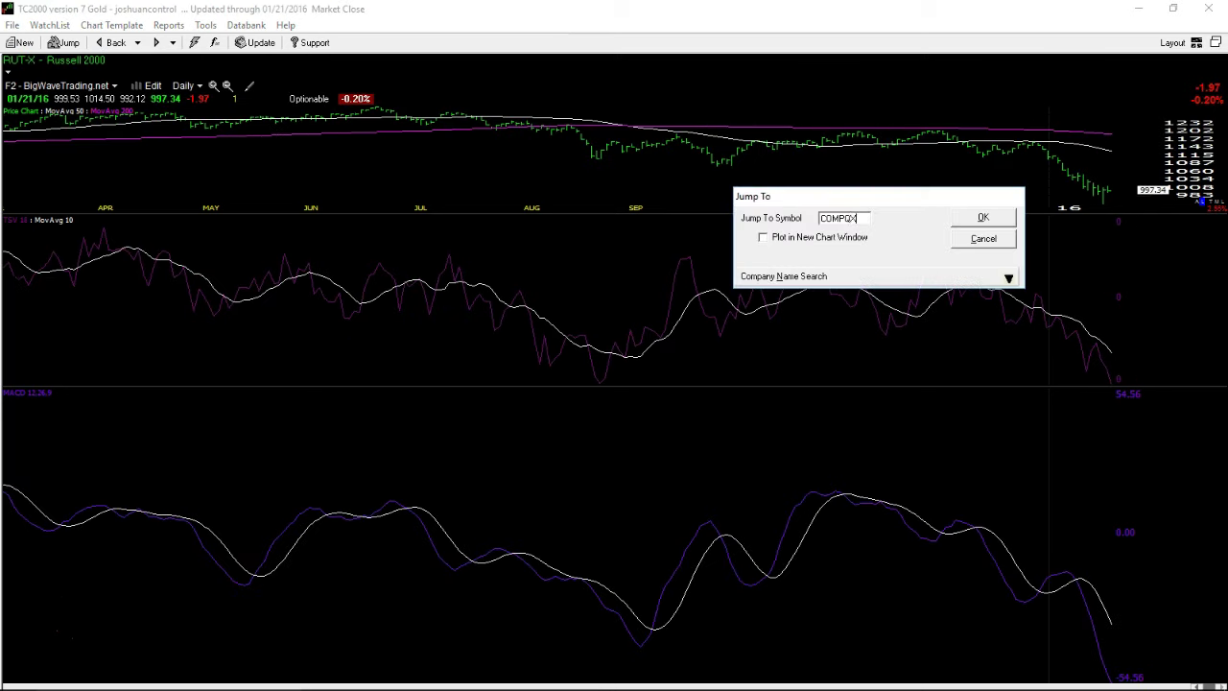
key("Return")
type("NDX-X")
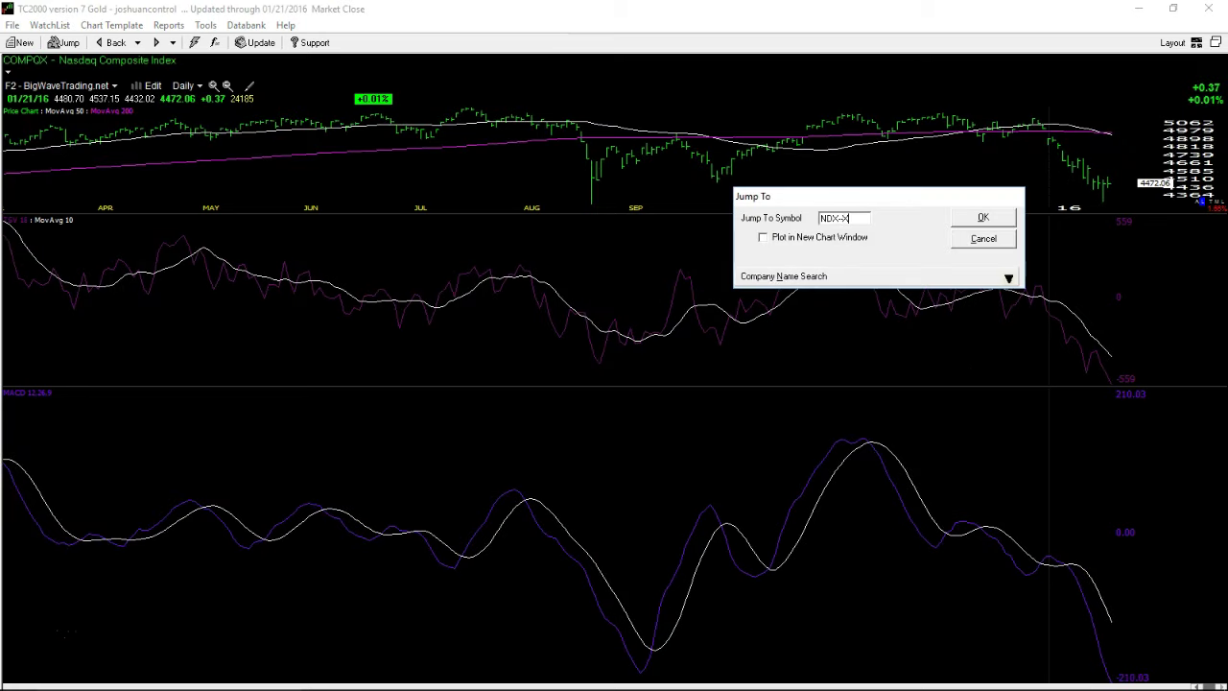
key("Return")
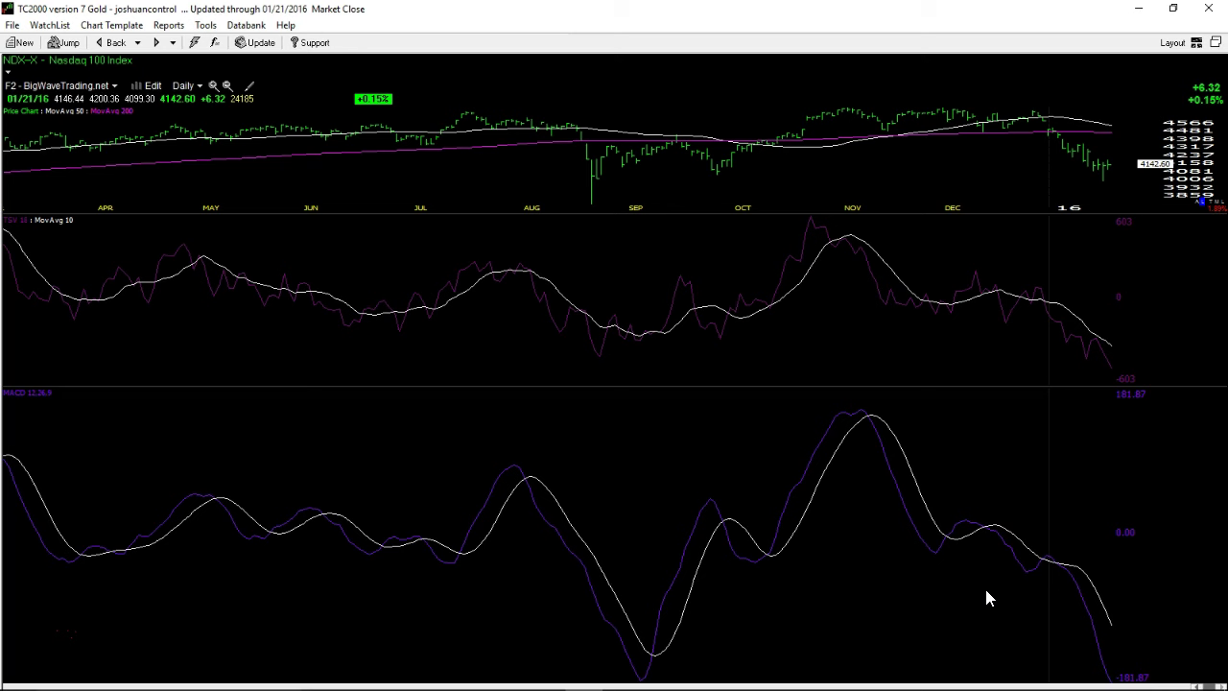
Switch to the F1 BigWaveTrading.Com chart template and inspect the January 2016 bars and August spike of the volatility index (VIX-X)
key("F1")
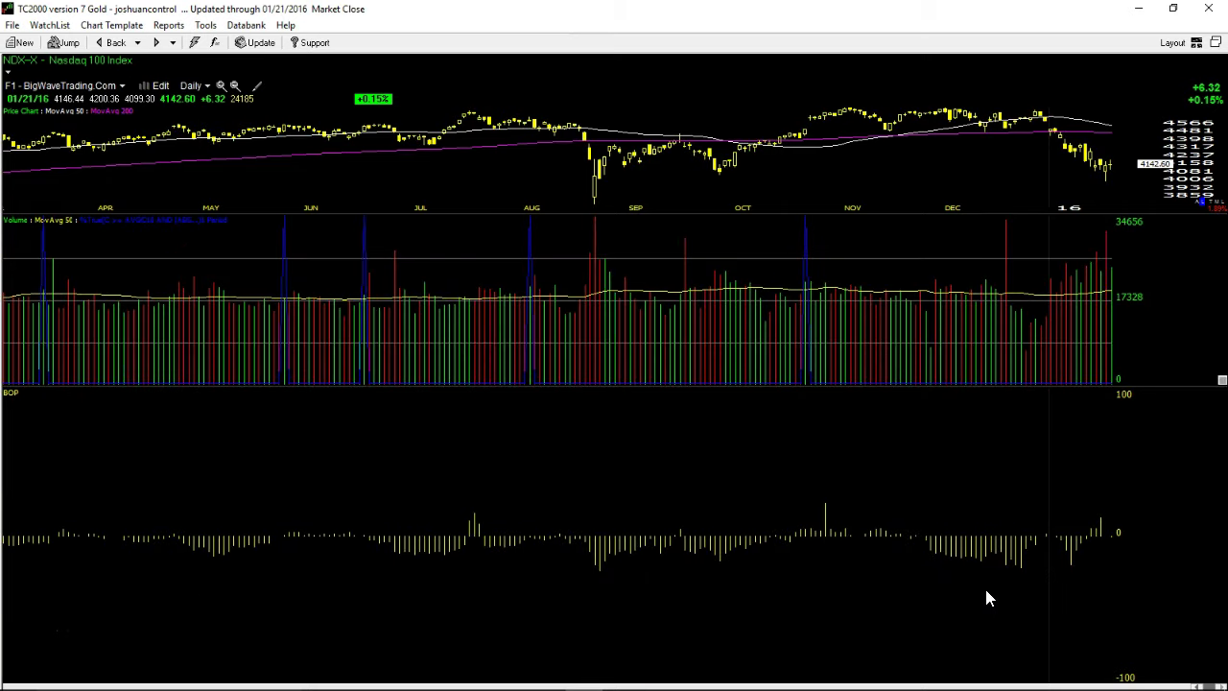
type("VIX-X")
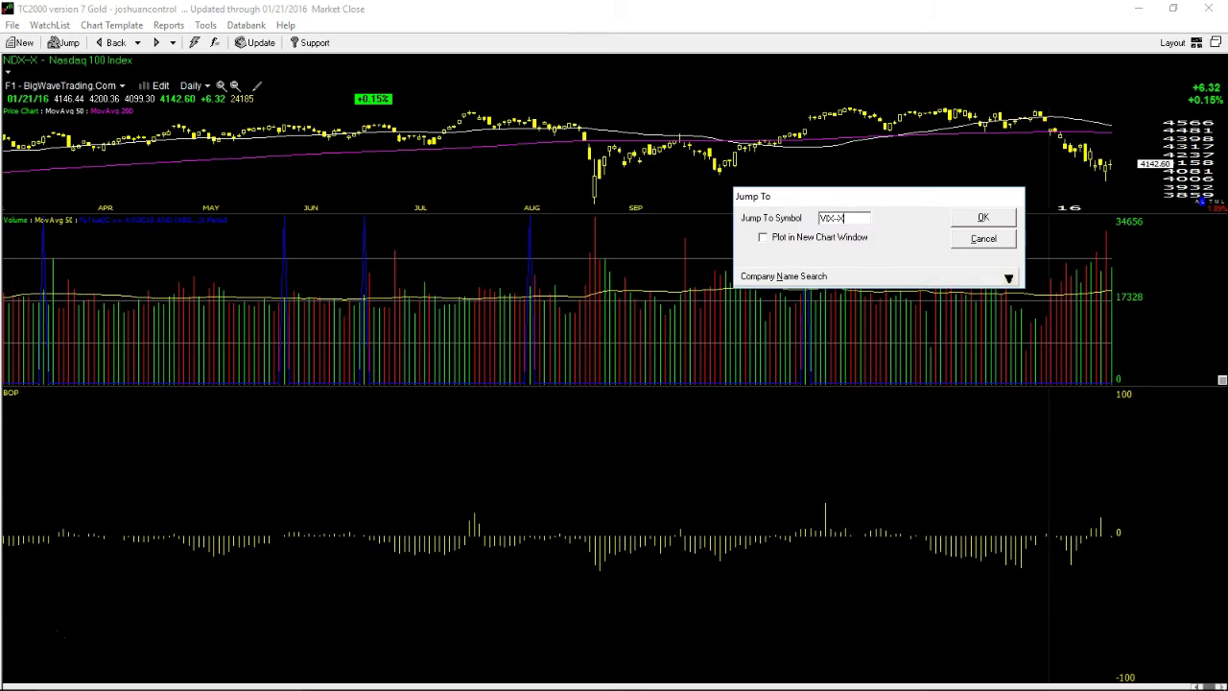
key("Return")
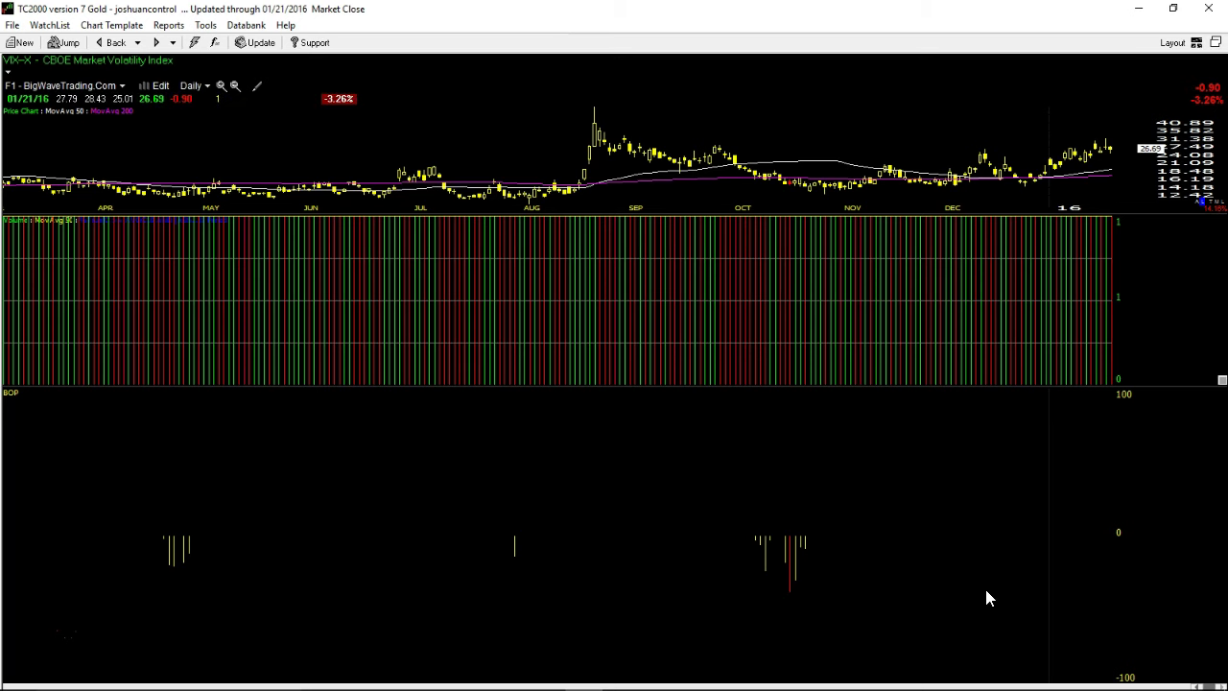
left_click(1108, 152)
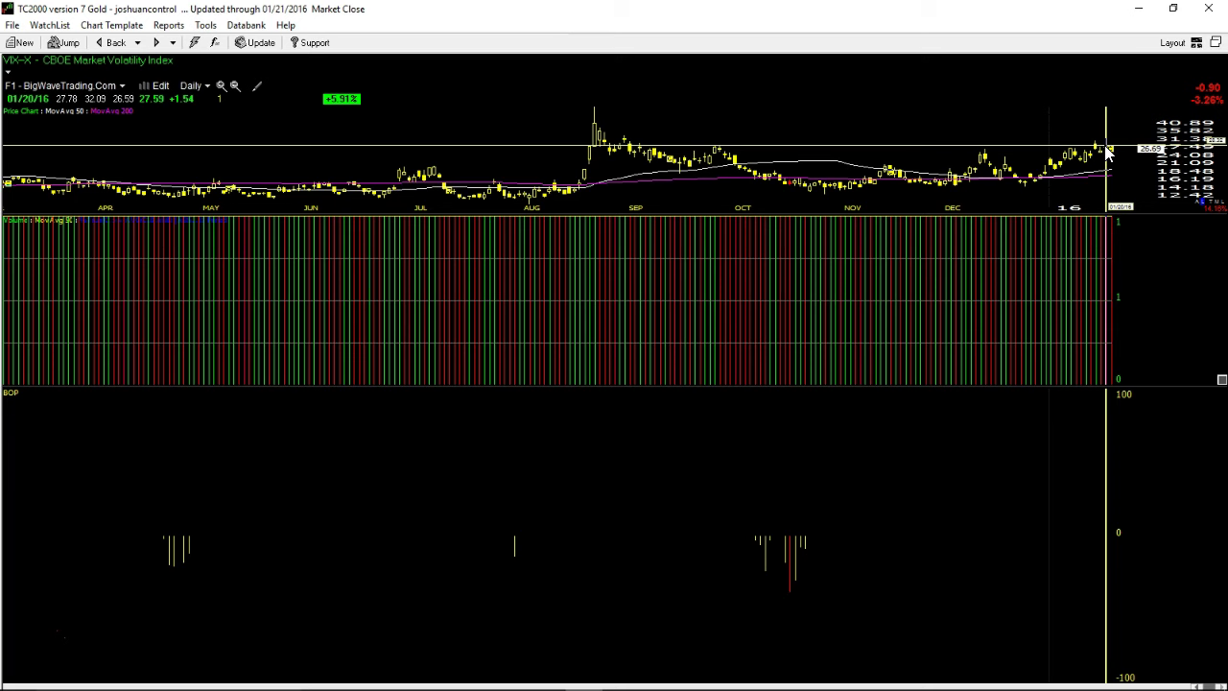
left_click(1108, 152)
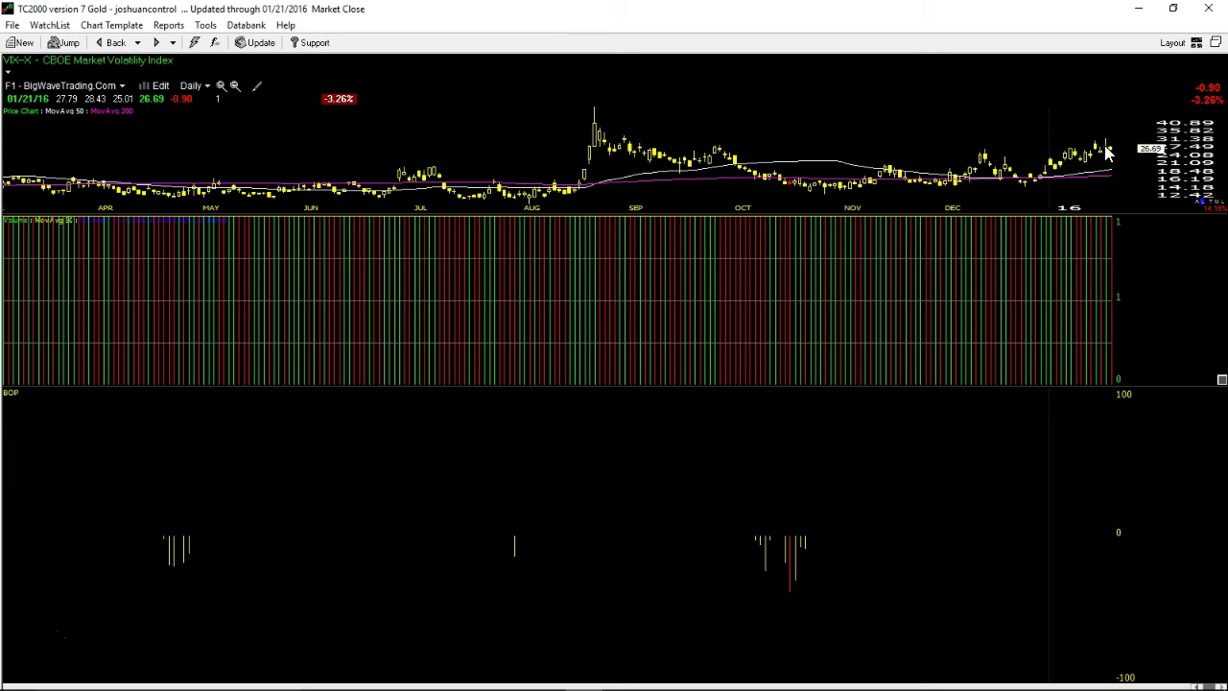
left_click(593, 131)
Show the volatility index's history since 1998 in 9-day bars and inspect its 2008 and 2002 peaks
scroll(489, 156, "up", 3)
scroll(489, 156, "down", 3)
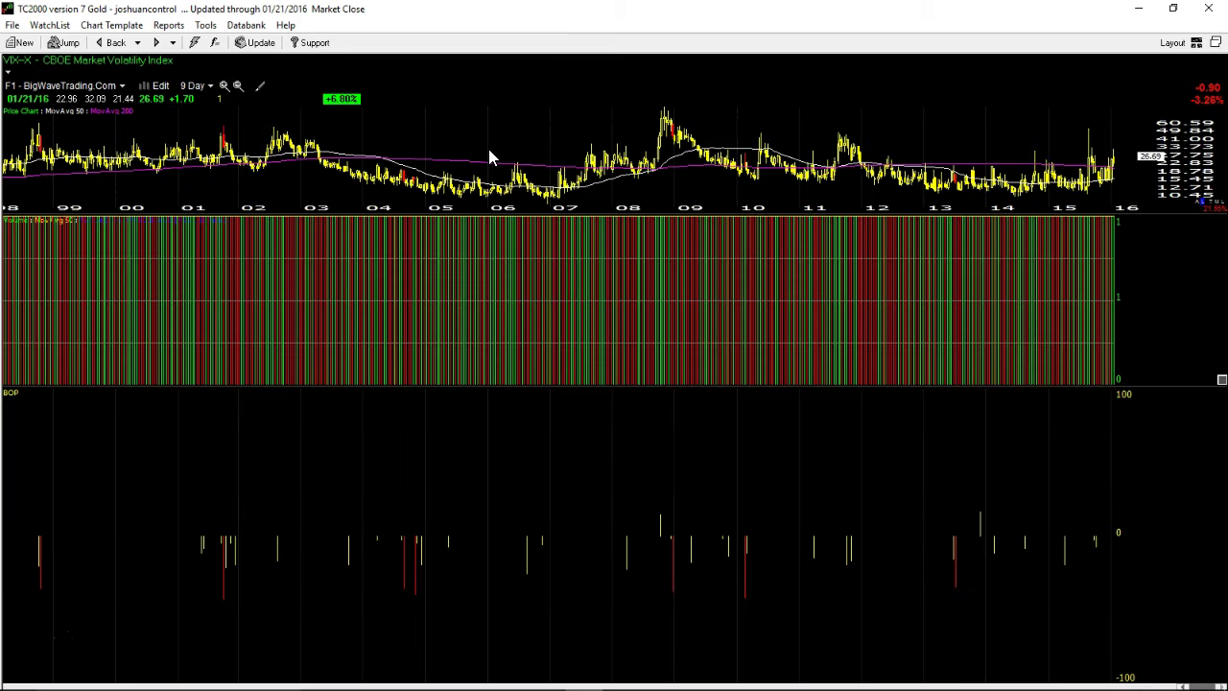
left_click(669, 127)
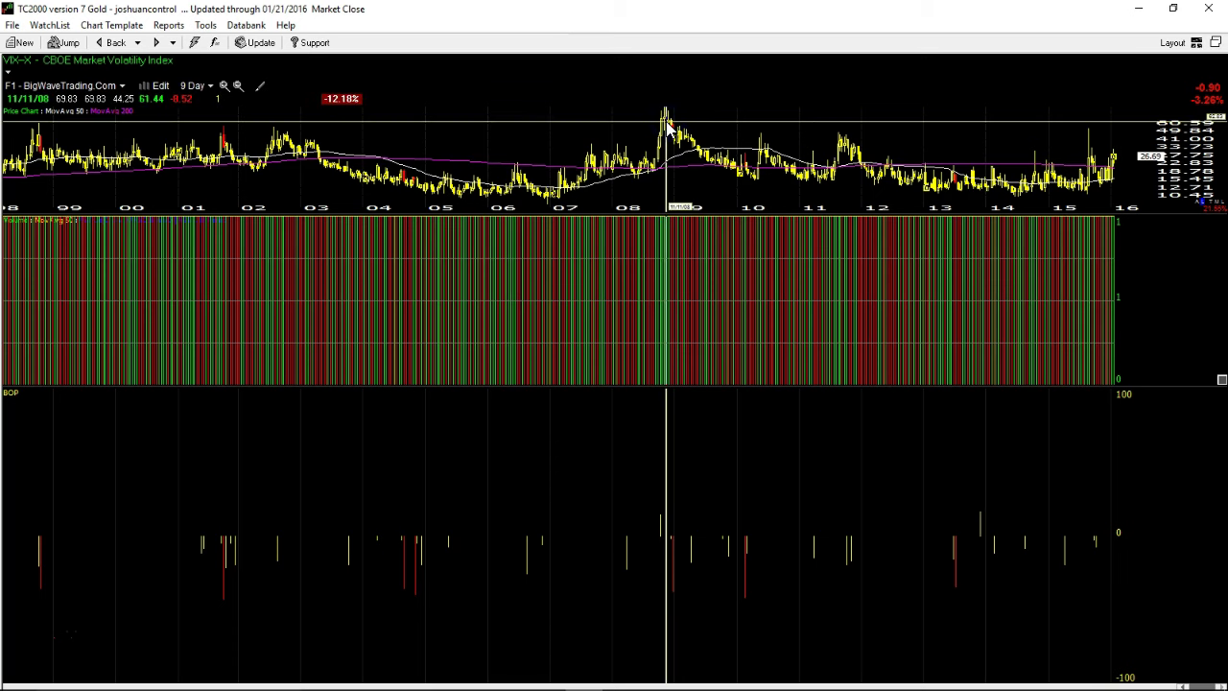
key("Left")
key("Left")
key("Left")
key("Left")
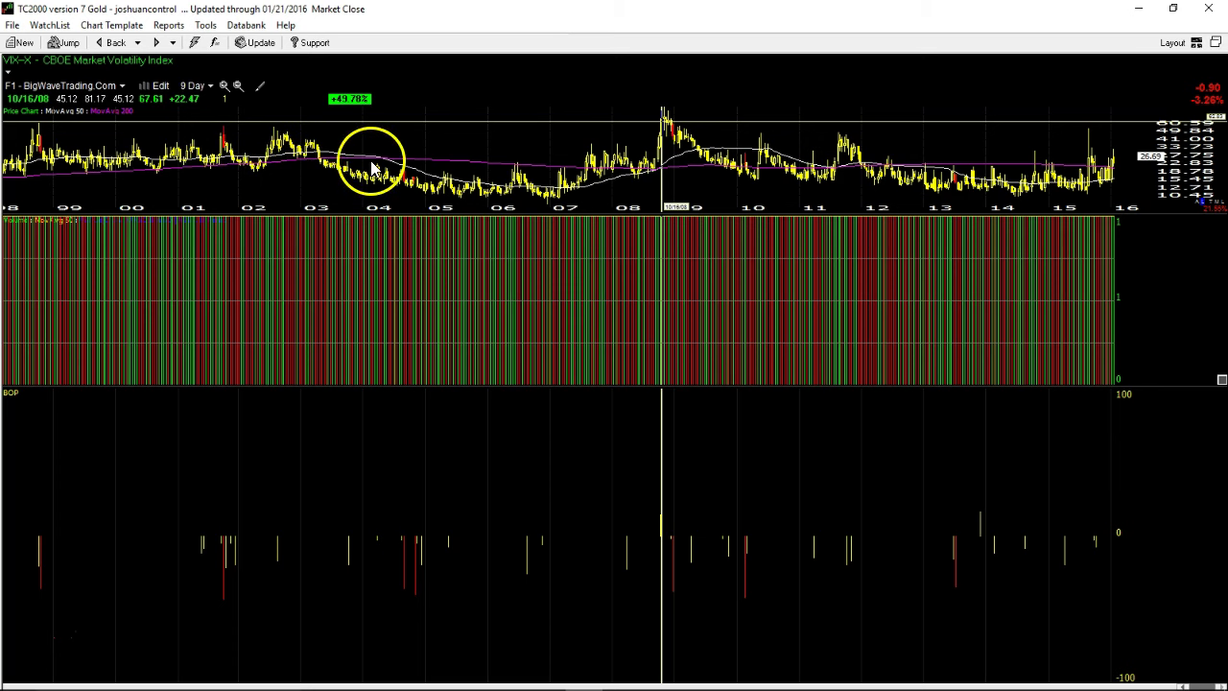
left_click(275, 142)
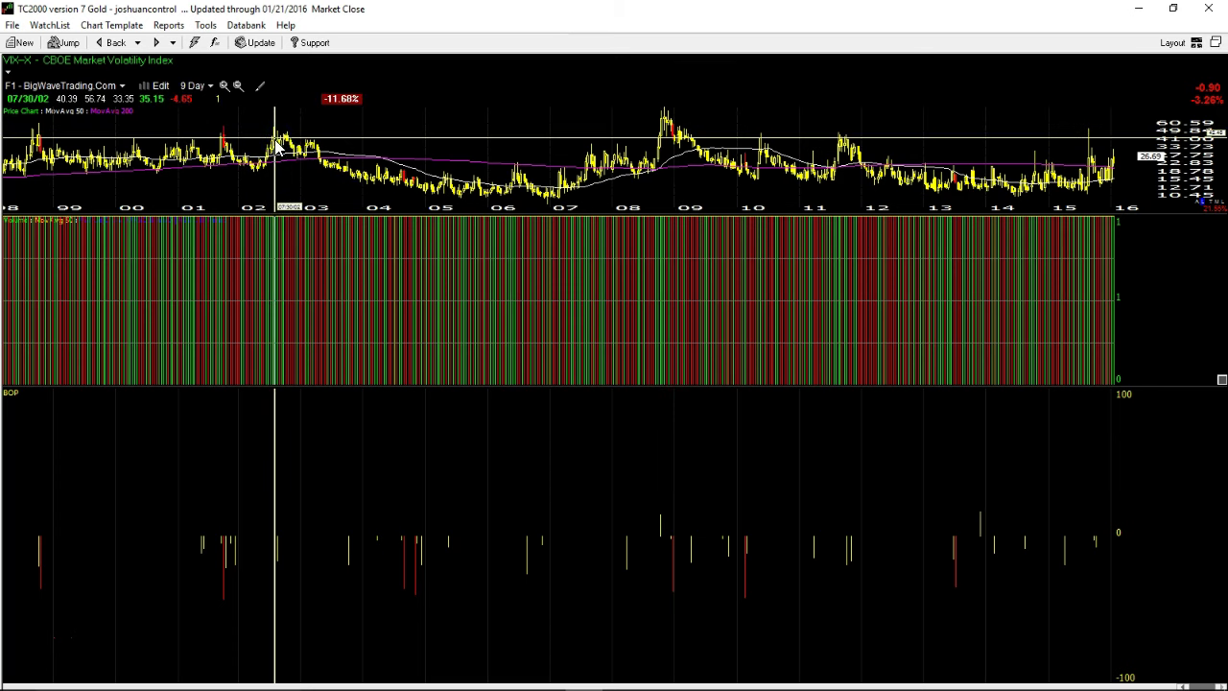
left_click(273, 144)
left_click(276, 144)
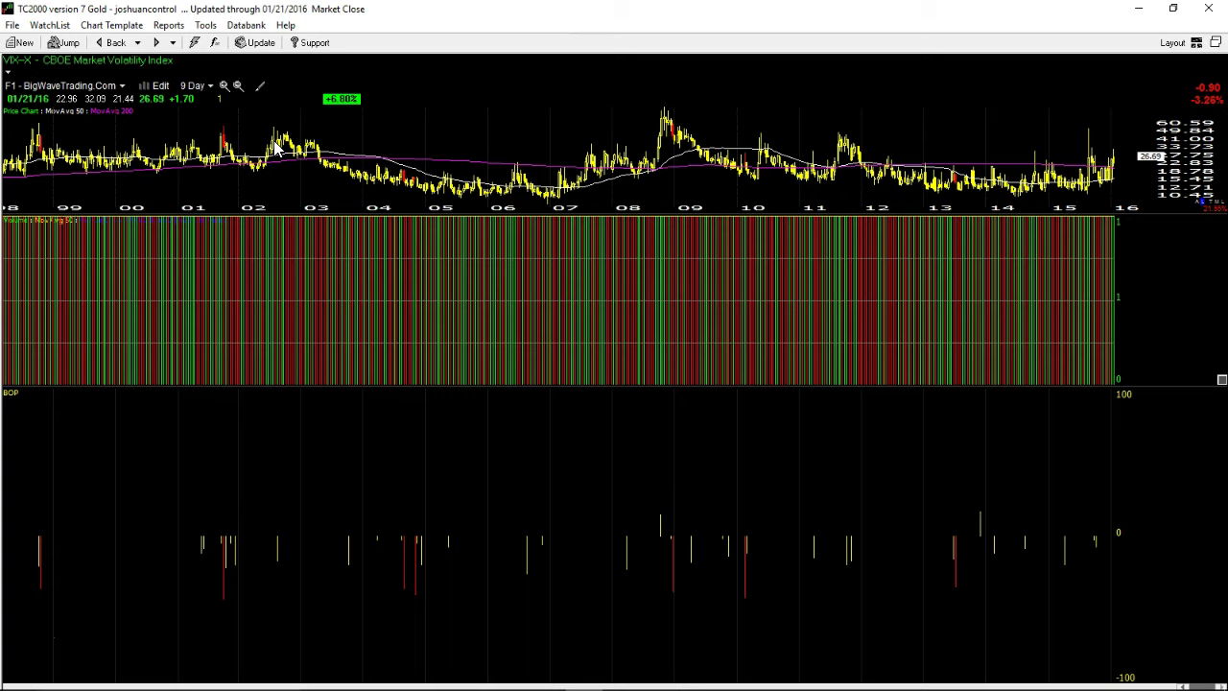
Return the volatility index chart to daily bars and examine the period from the August spike to January 2016
key("d")
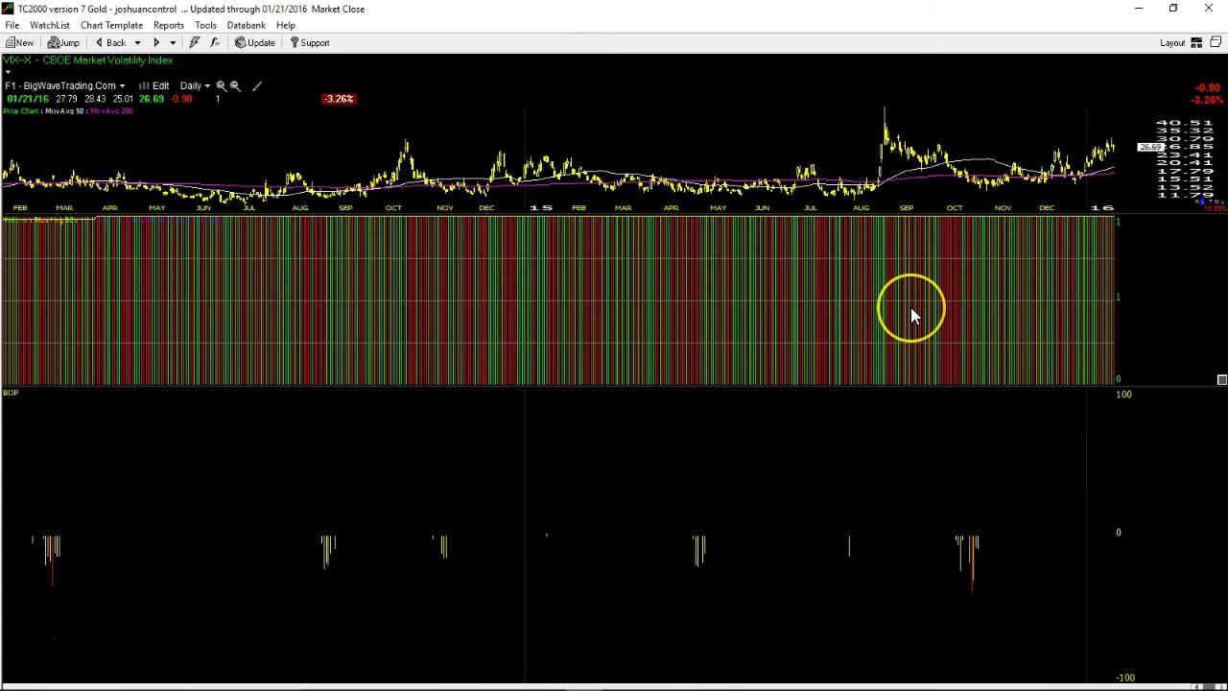
scroll(911, 312, "up", 3)
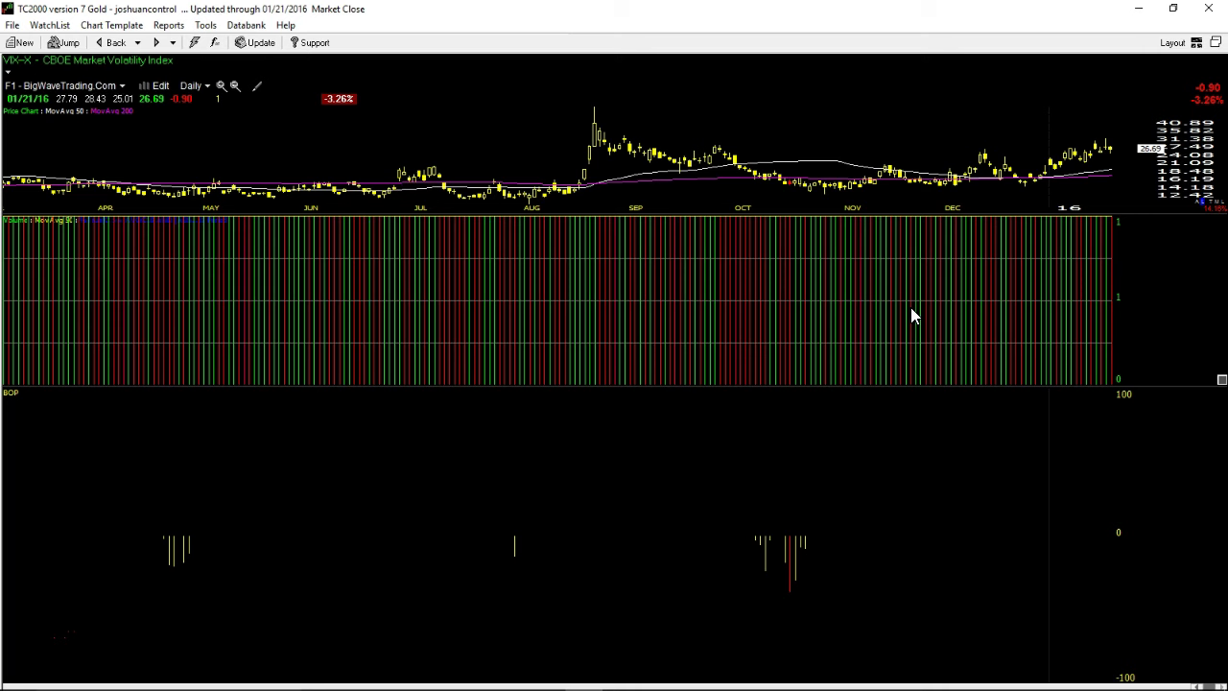
left_click_drag(910, 312, 595, 165)
left_click(614, 257)
Examine price and volume on the Nasdaq Composite (COMPQX) in daily and weekly bars, ending on the daily view
type("COMPQX")
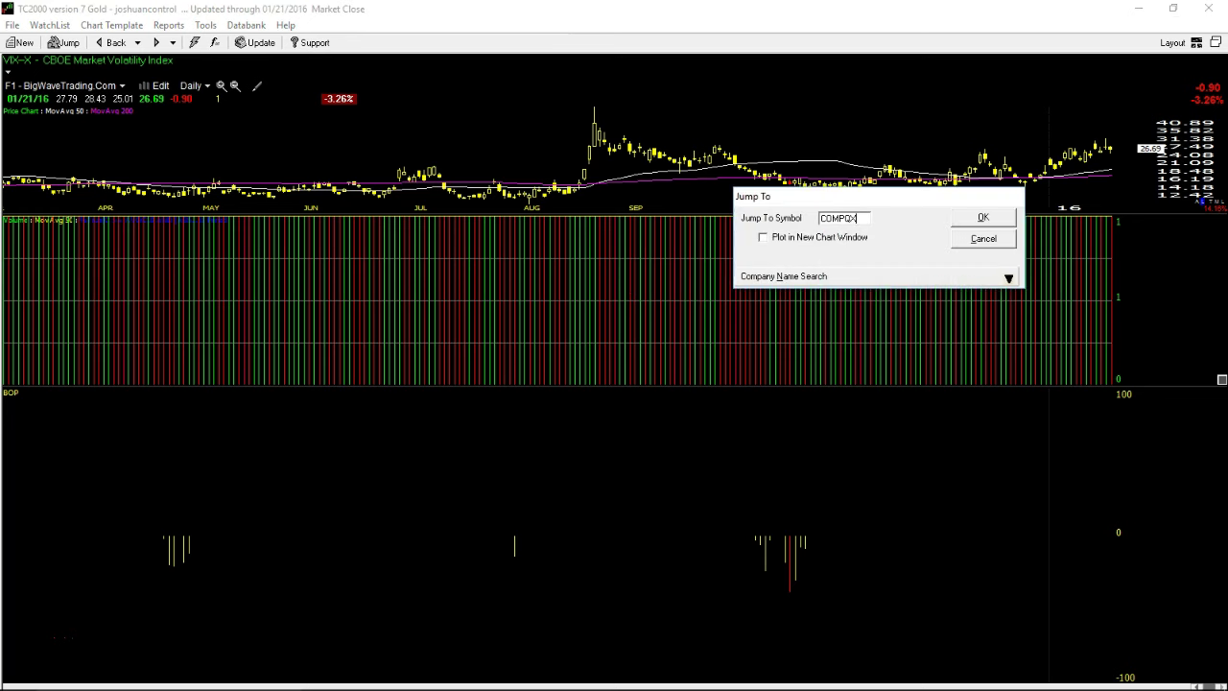
key("Return")
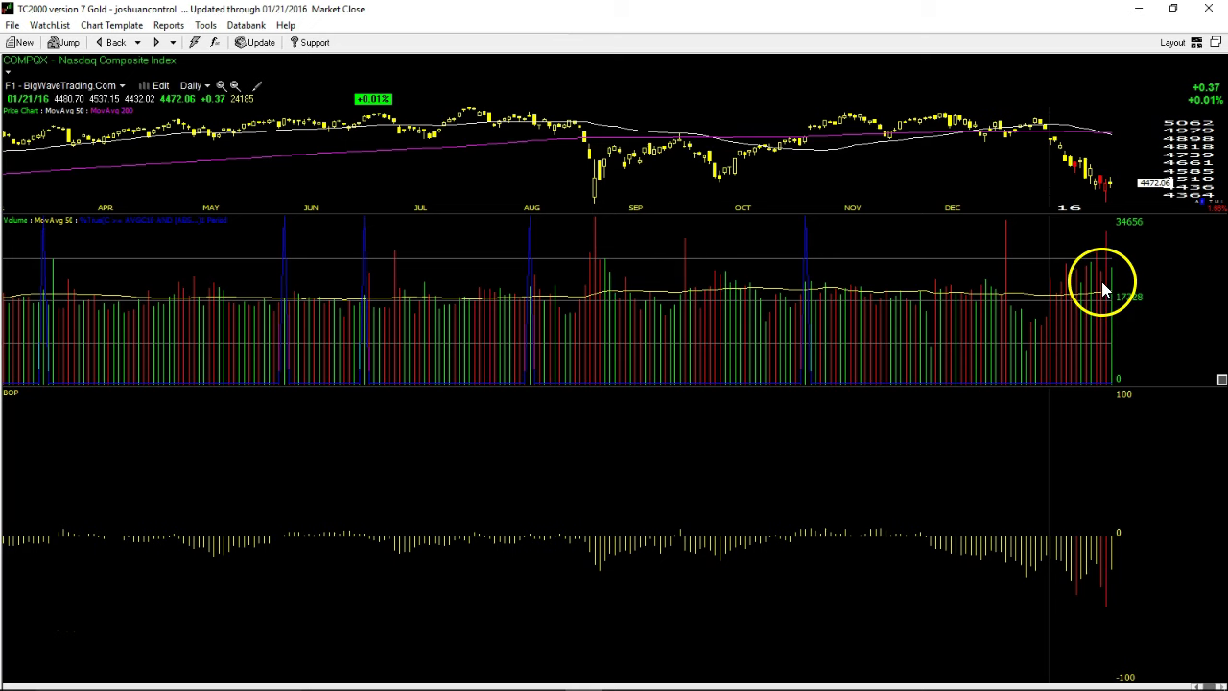
key("w")
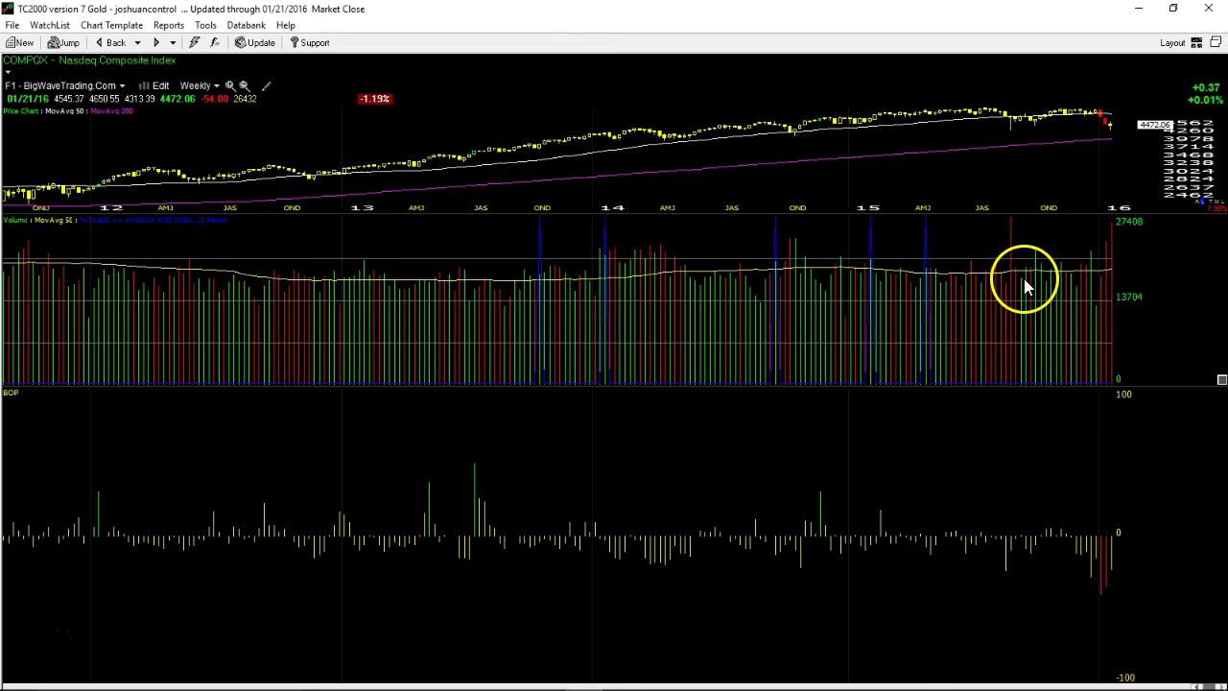
key("d")
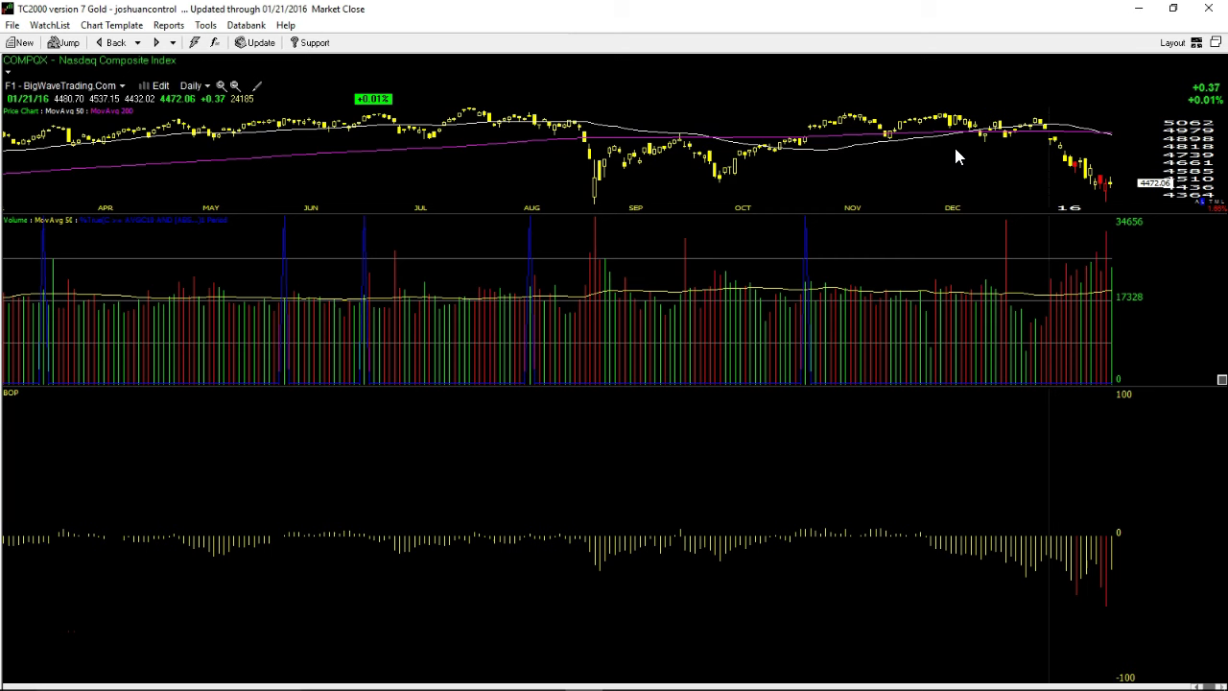
Bring up the daily chart of Wingstop (WING)
type("ISR")
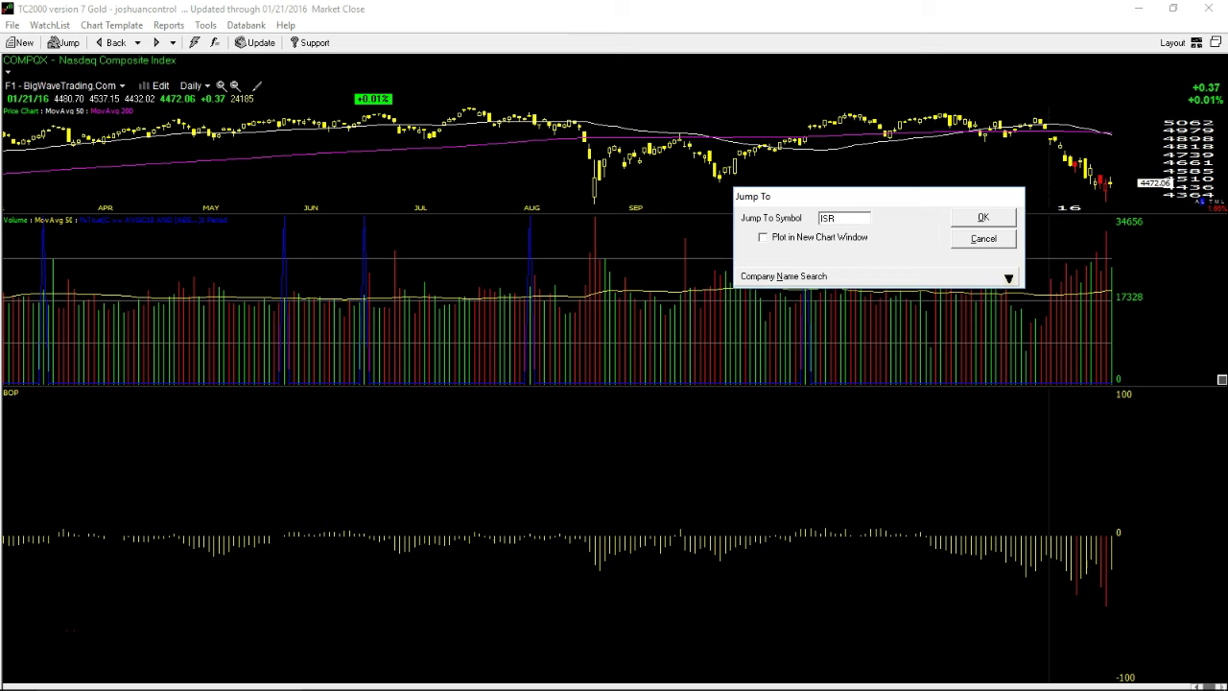
key("BackSpace")
key("BackSpace")
key("BackSpace")
type("WING")
key("Return")
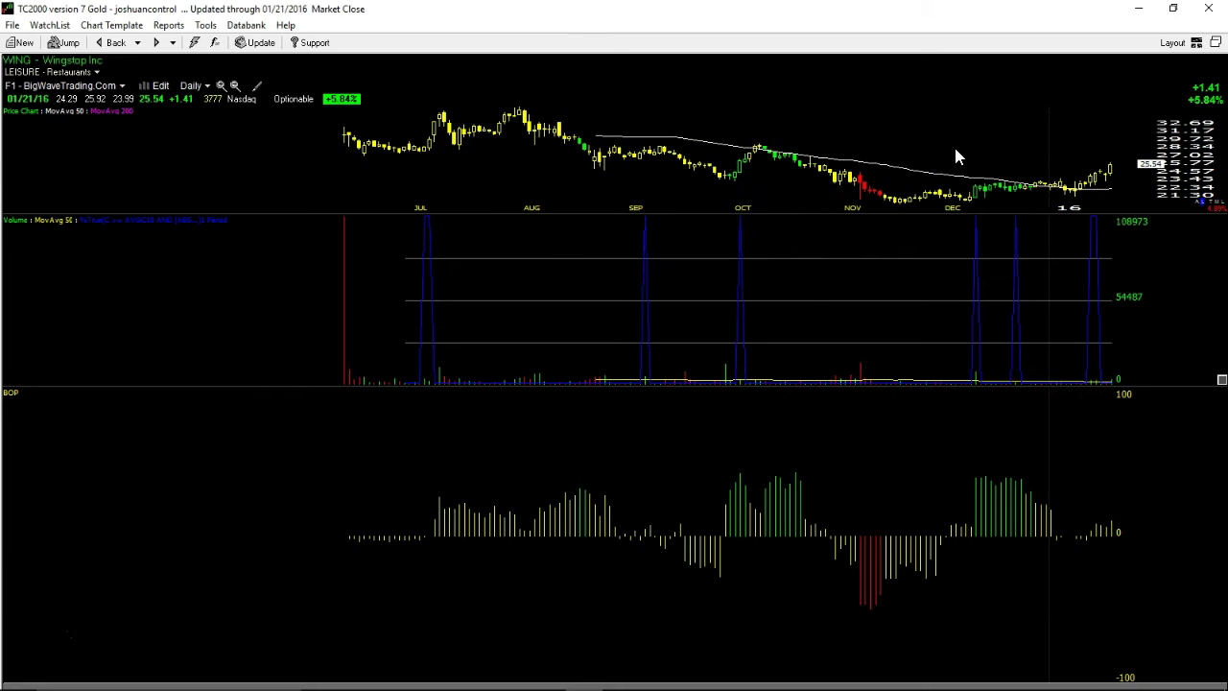
Review the daily charts of Cree (CREE) and Oil-Dri (ODC) for price, volume and BOP
type("CREE")
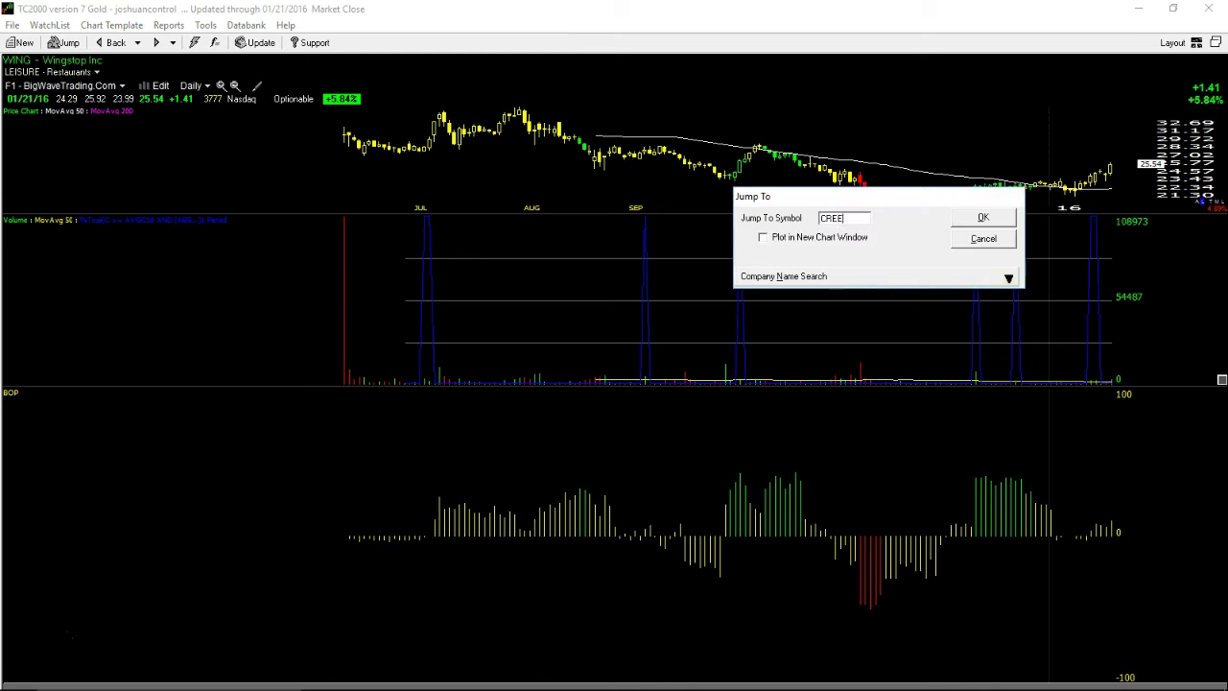
key("Return")
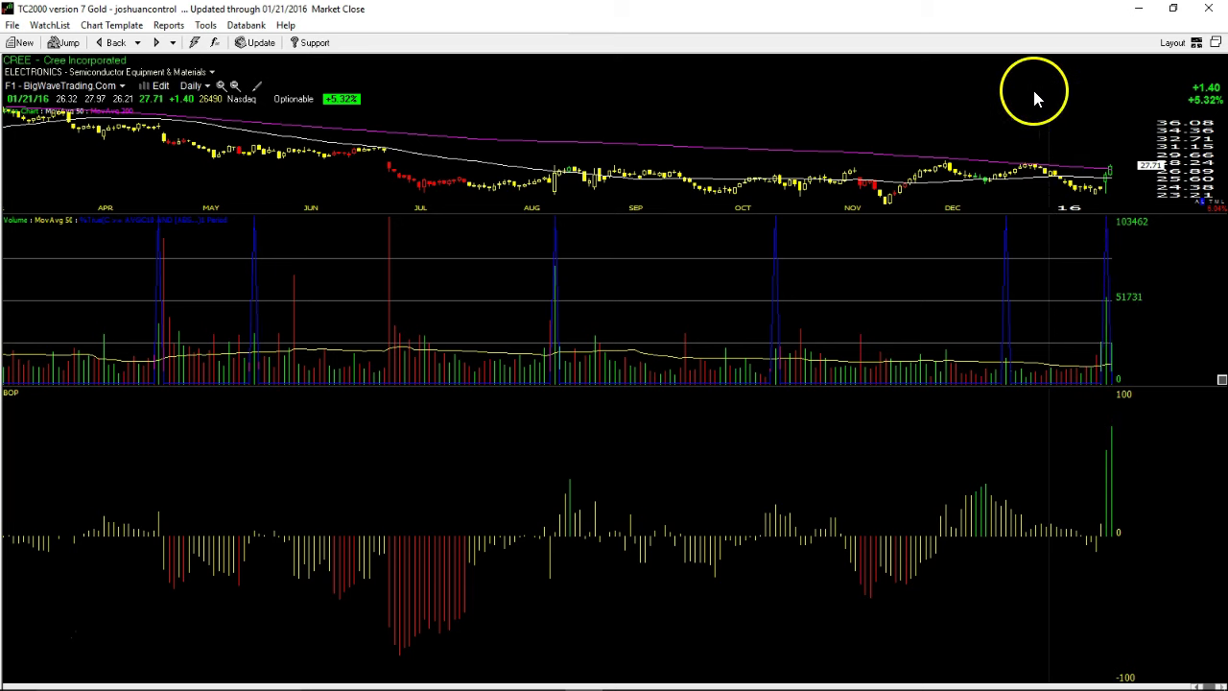
type("ODC")
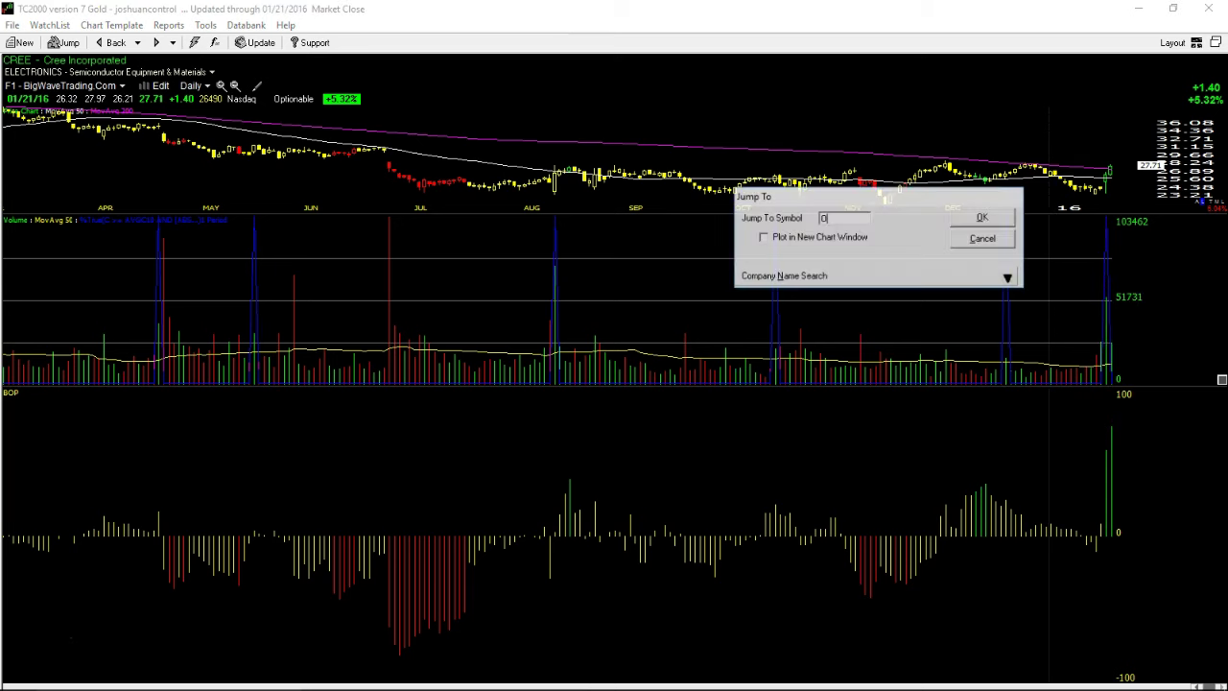
key("Return")
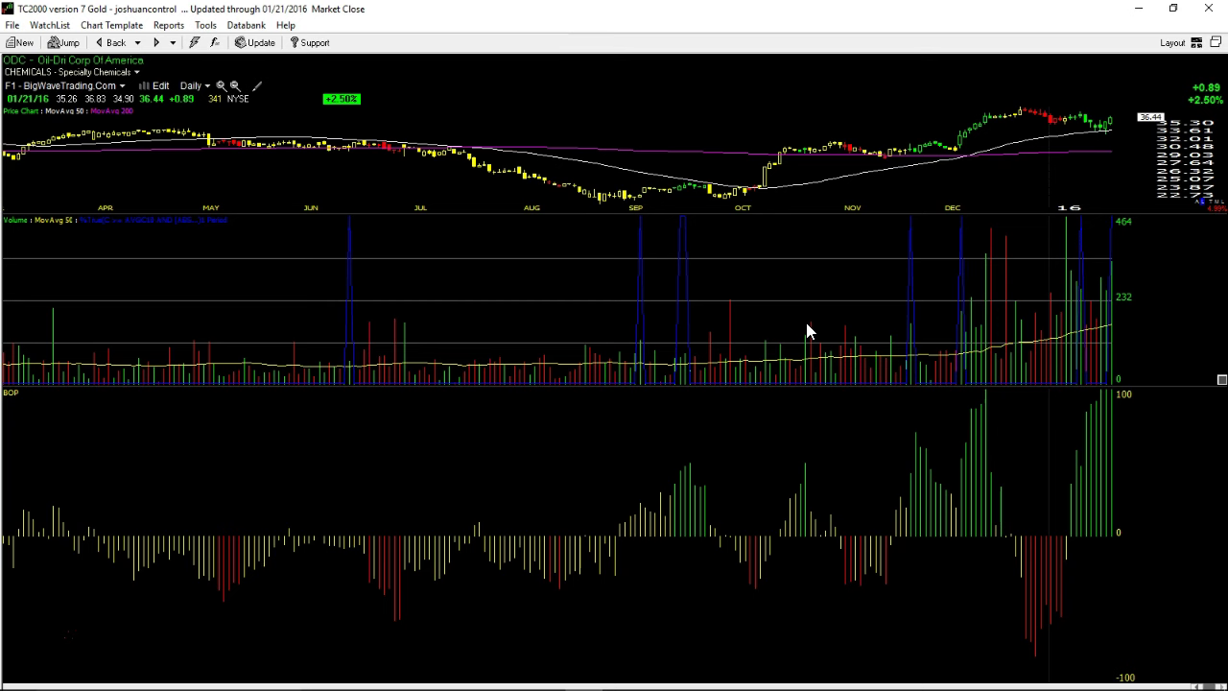
Review the daily chart of Spirit Airlines (SAVE), comparing the 01/20/16 bar with the latest one
type("SAVE")
key("Return")
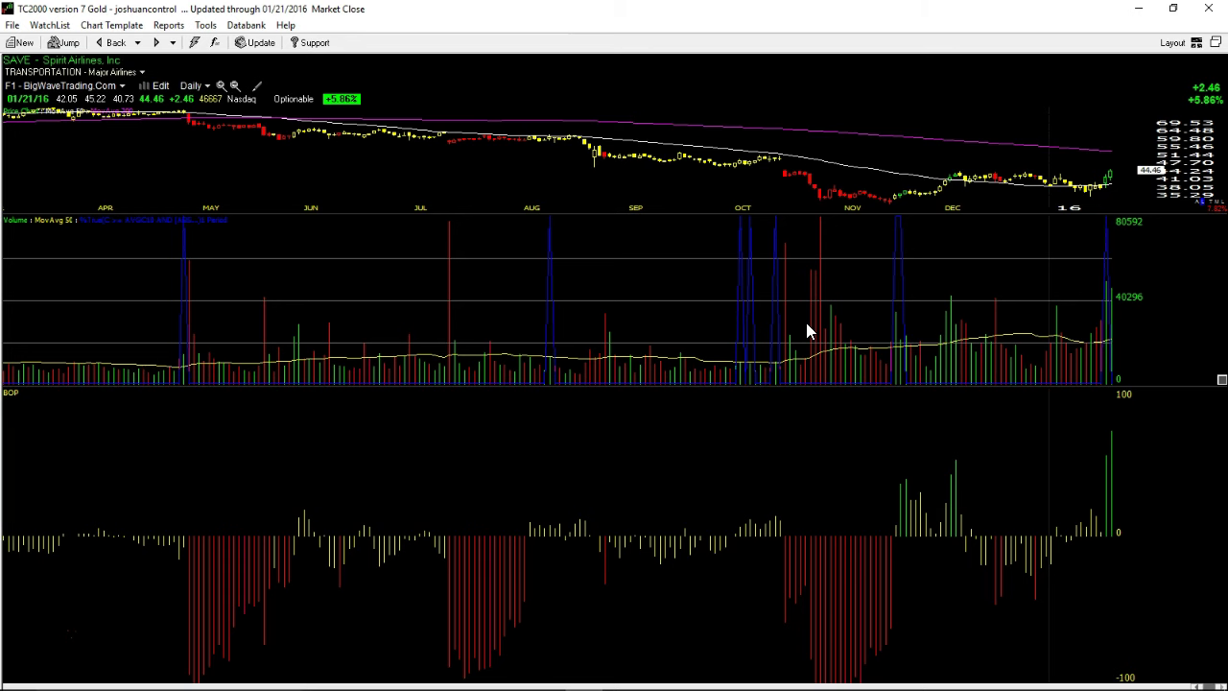
key("Left")
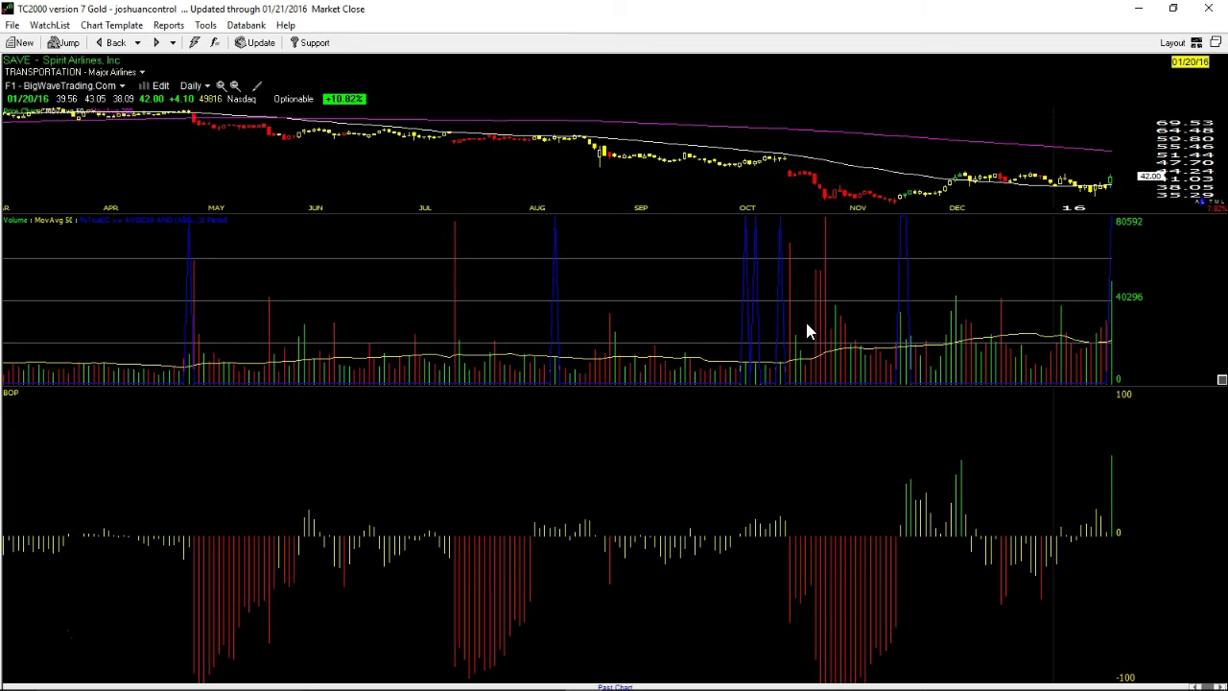
key("Right")
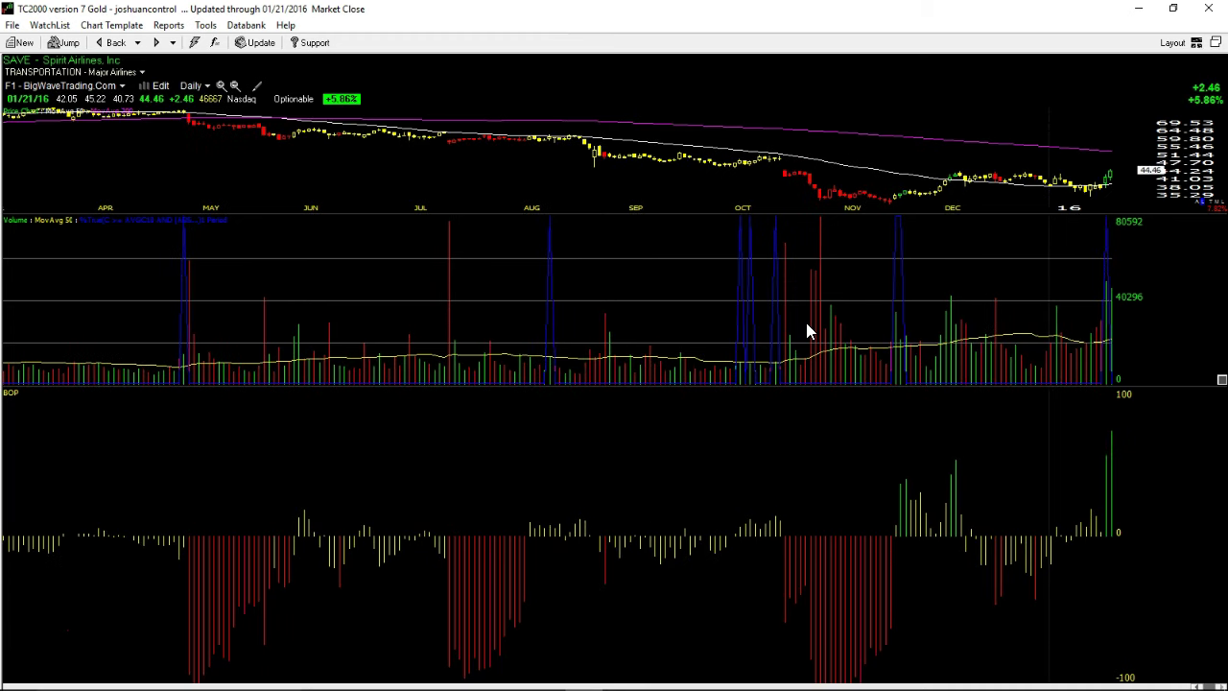
Review the daily charts of Silicon Graphics (SGI) and Adtran (ADTN) for price, volume and BOP
type("SGI")
key("Return")
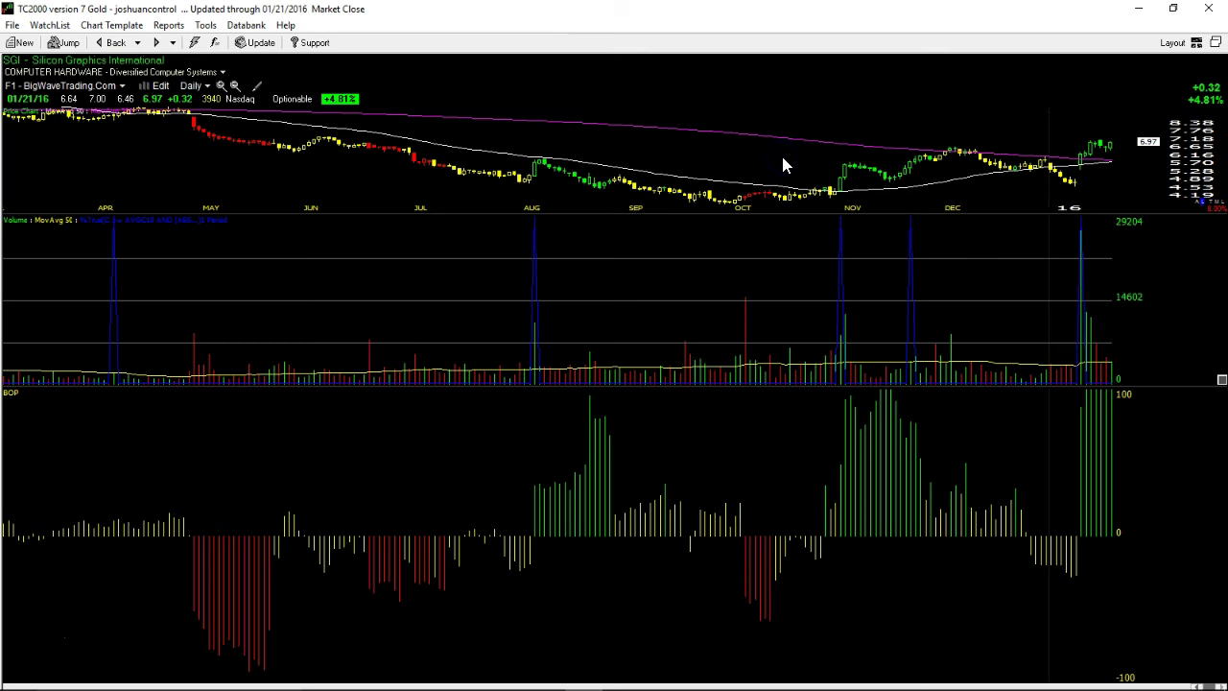
type("ADTN")
key("Return")
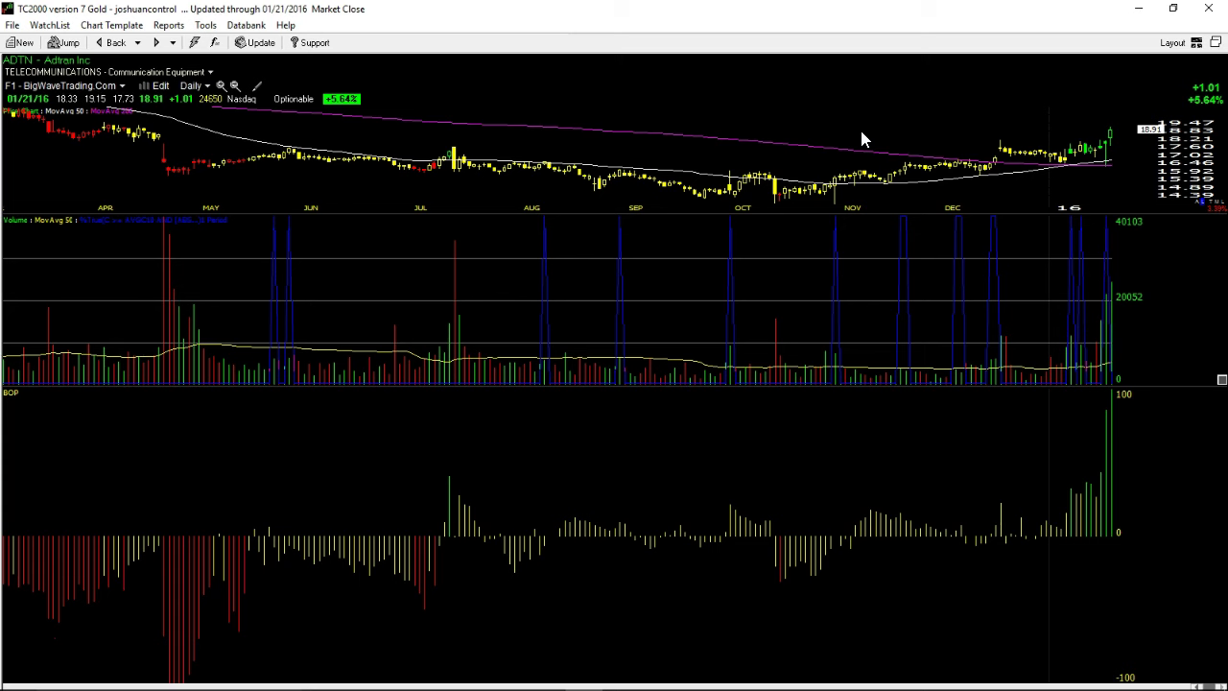
Bring up the daily chart of Intuitive Surgical (ISRG) and inspect the 01/13/16 bar's price and volume
type("ISRG")
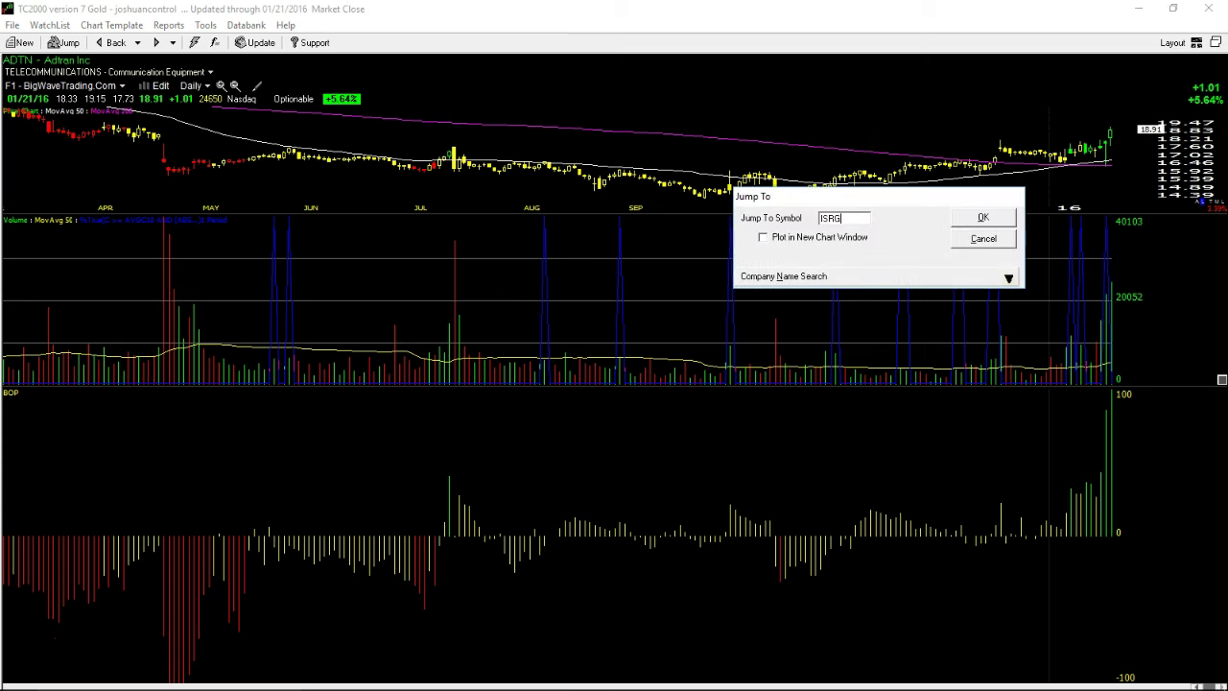
key("Return")
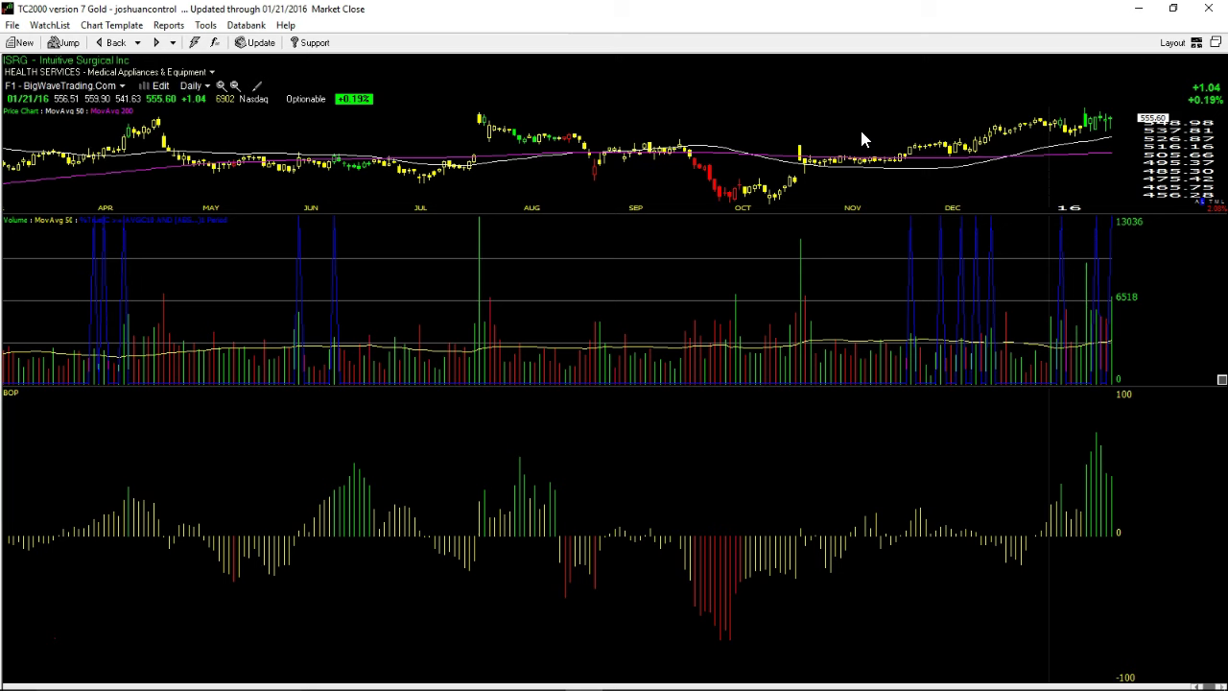
left_click(930, 195)
left_click(1088, 117)
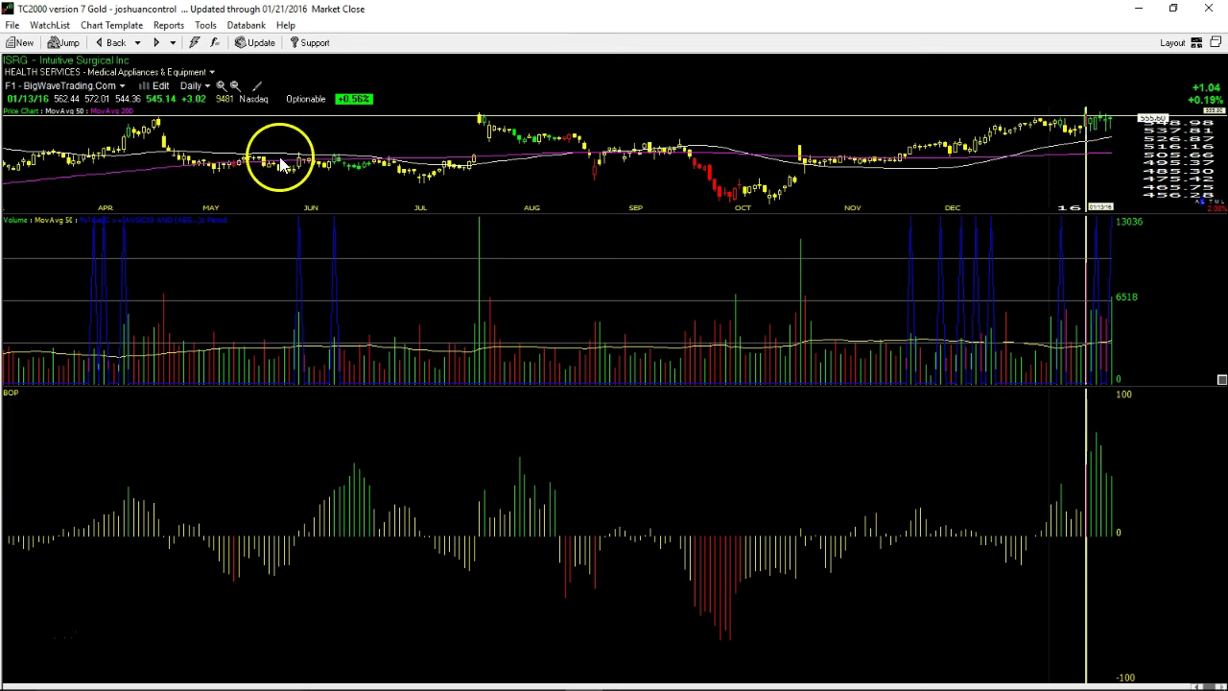
left_click(303, 284)
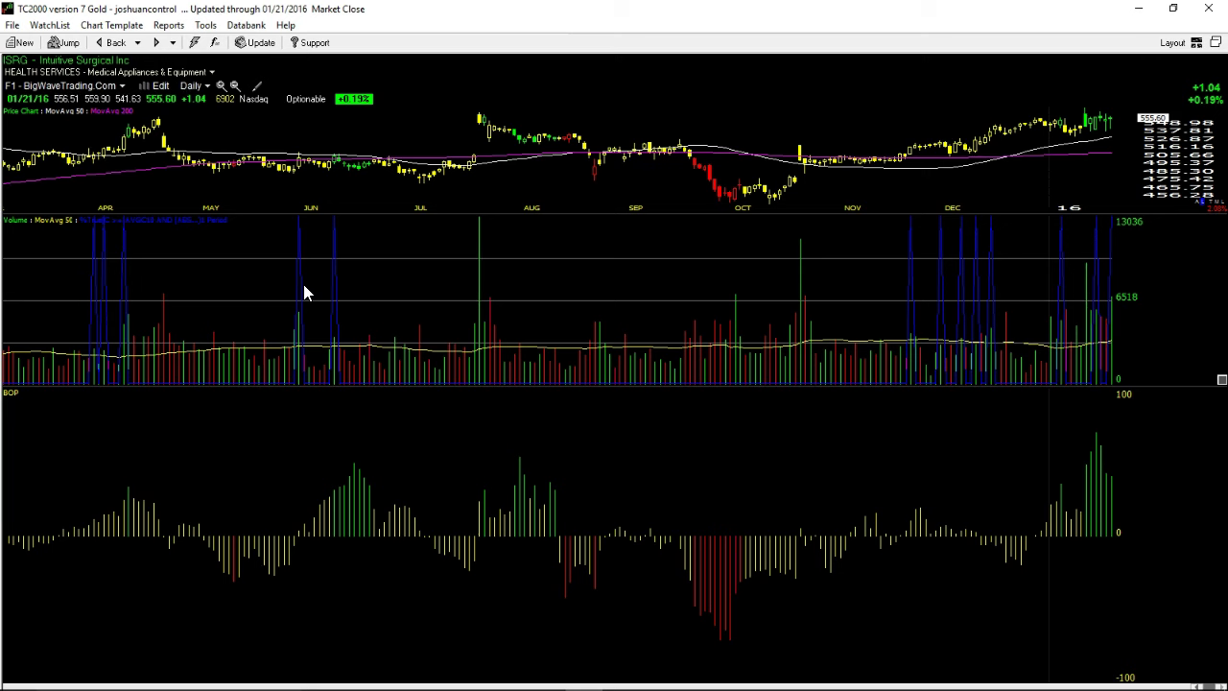
Return to the daily chart of the Nasdaq Composite (COMPQX) and examine its January 2016 price action
type("COMPQX")
key("Return")
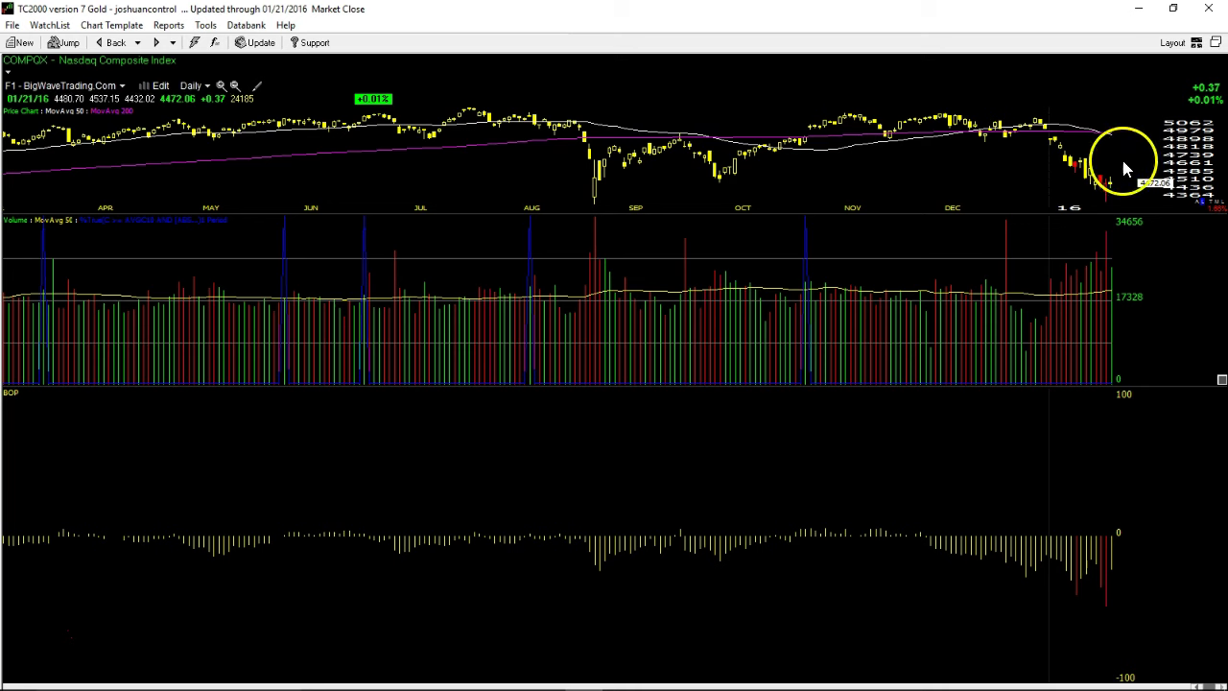
left_click(971, 189)
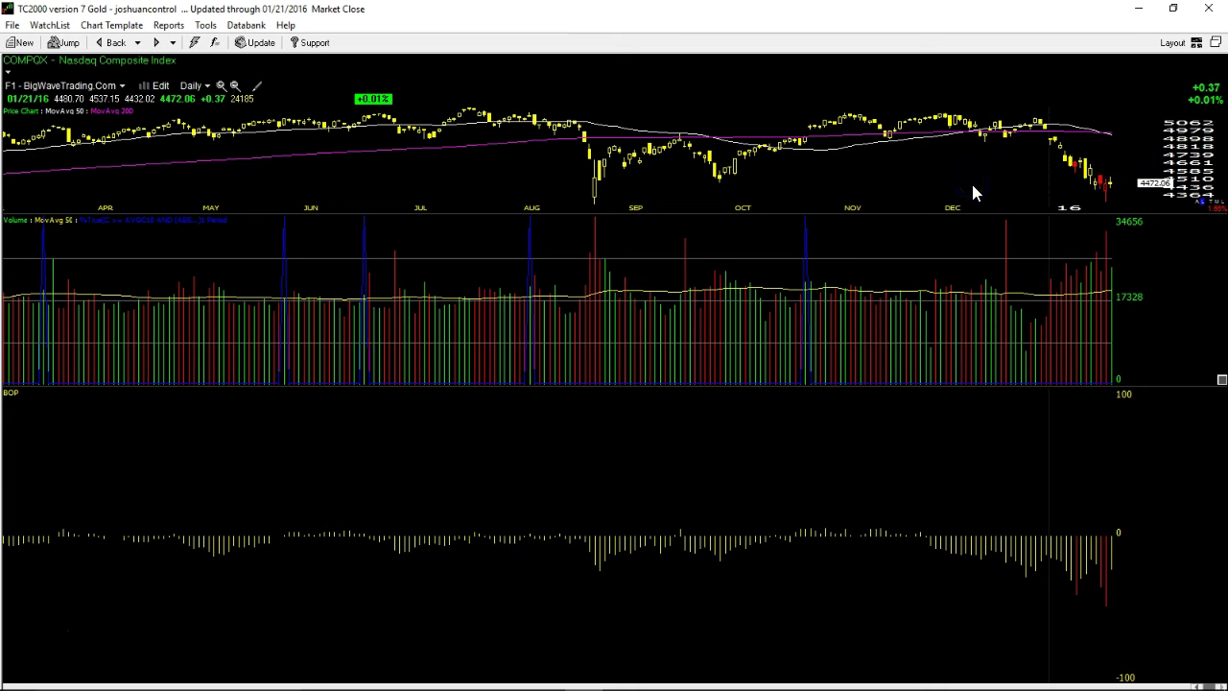